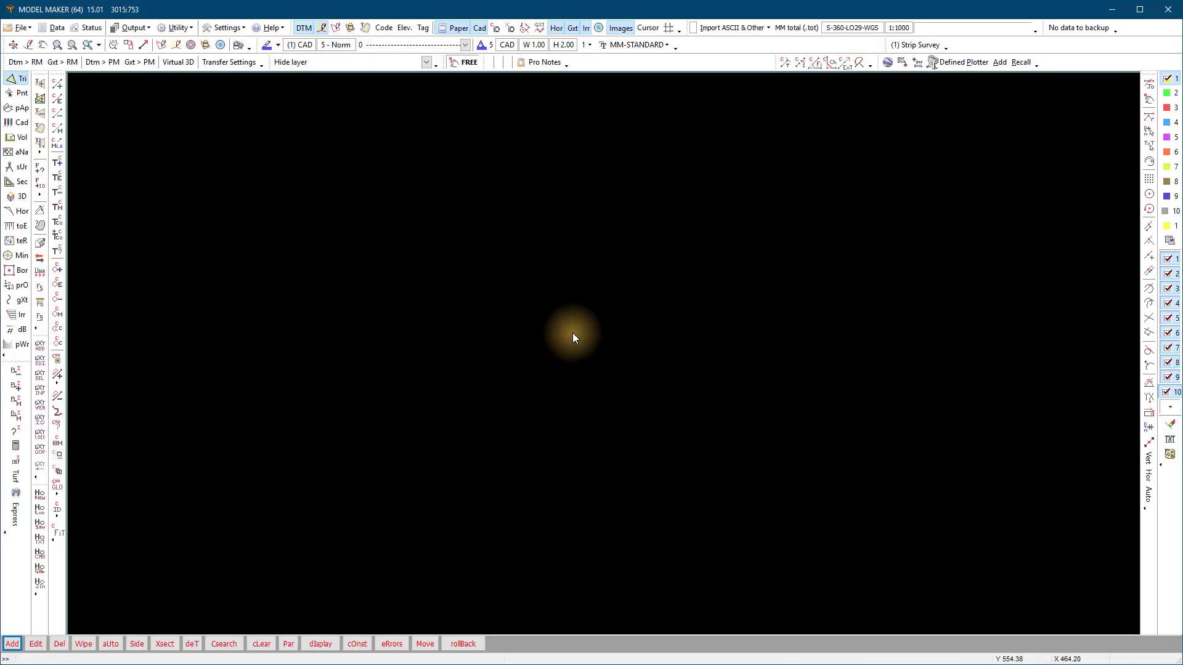
- Start a custom-format ASCII import and select Strip Survey.csv as the file
click(14, 26)
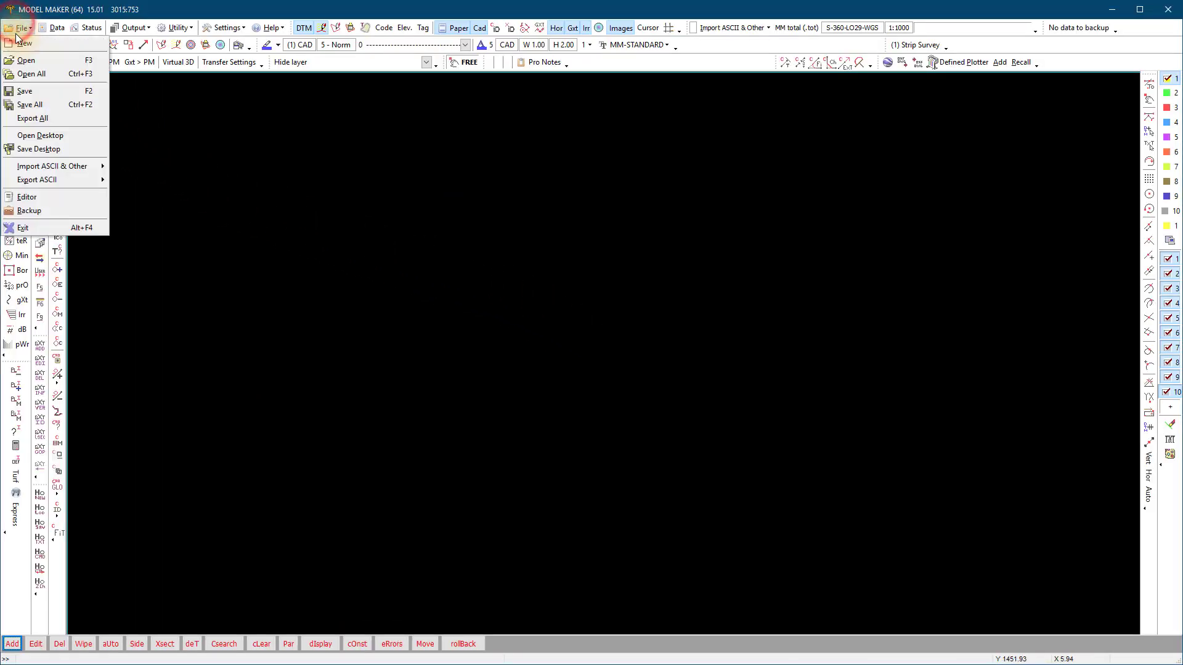
mouse_move(34, 164)
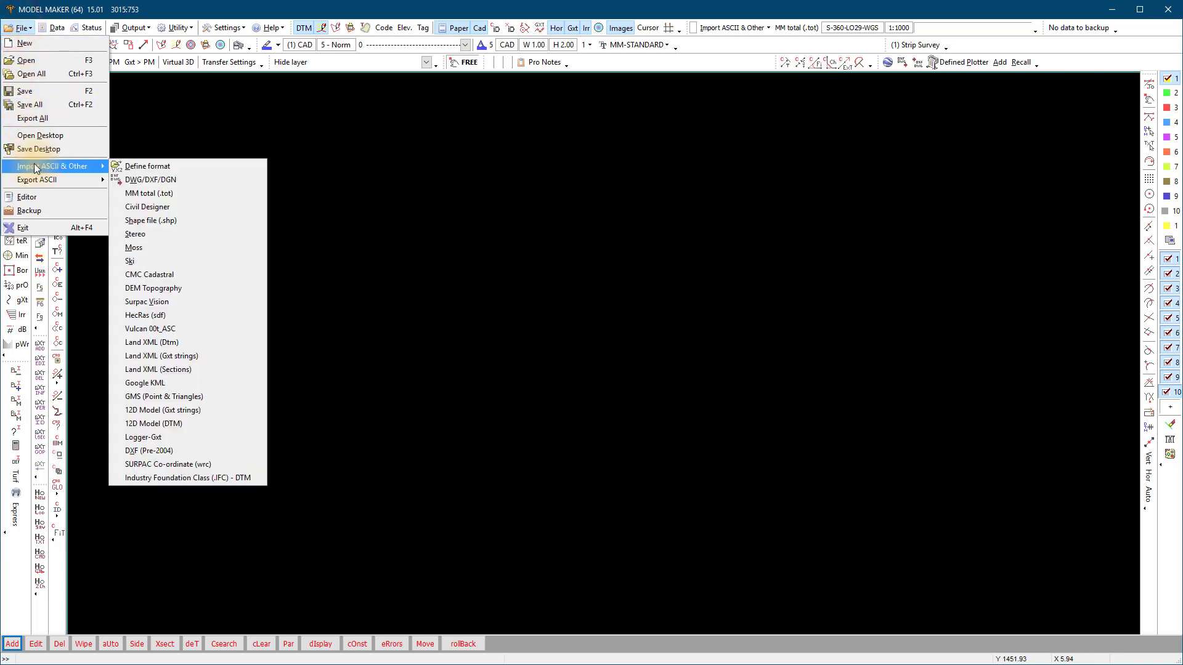
click(127, 167)
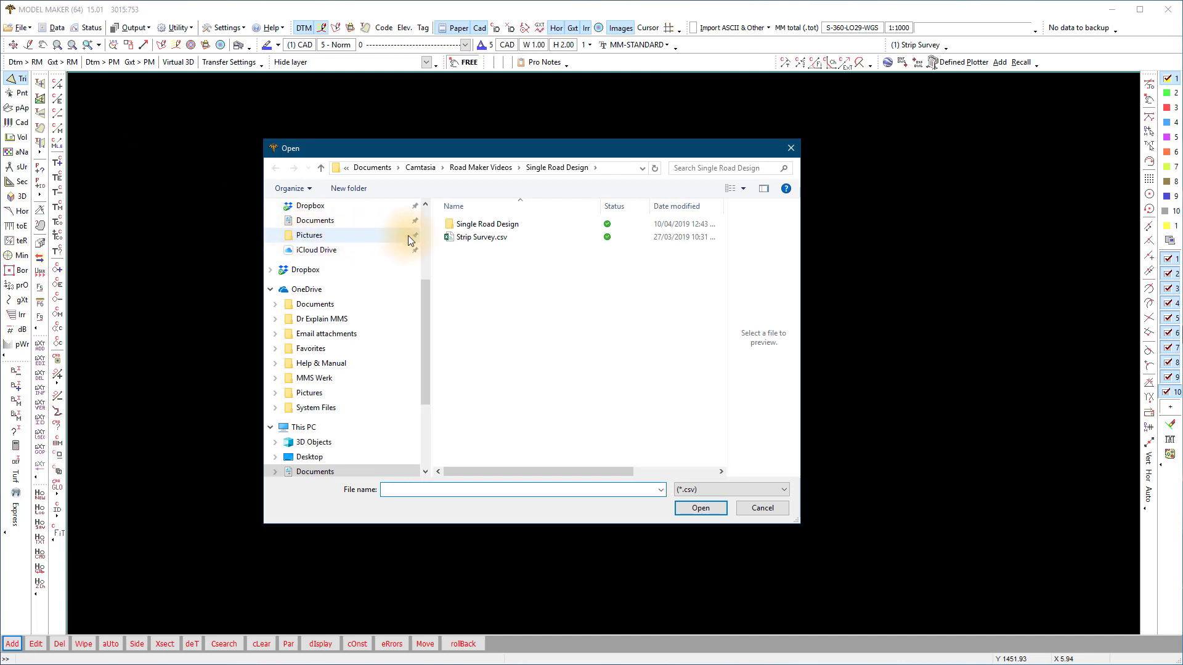
click(460, 236)
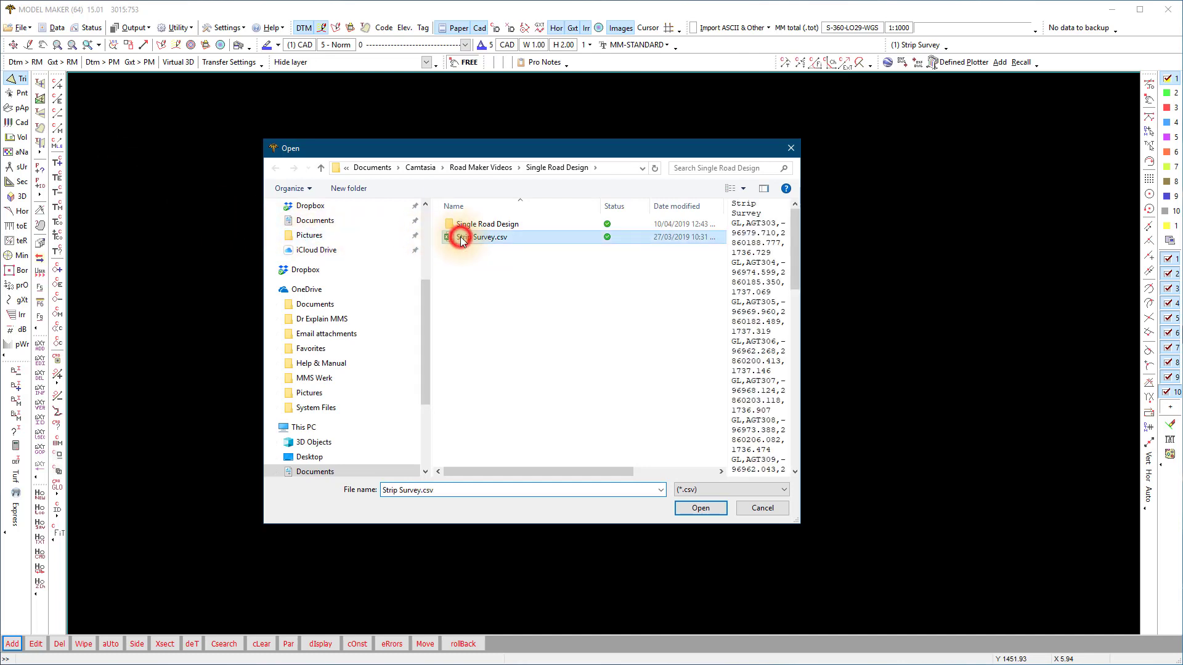
- Import Strip Survey.csv with sequence CTYXZ, comma column delimiter and point decimal notation
click(704, 509)
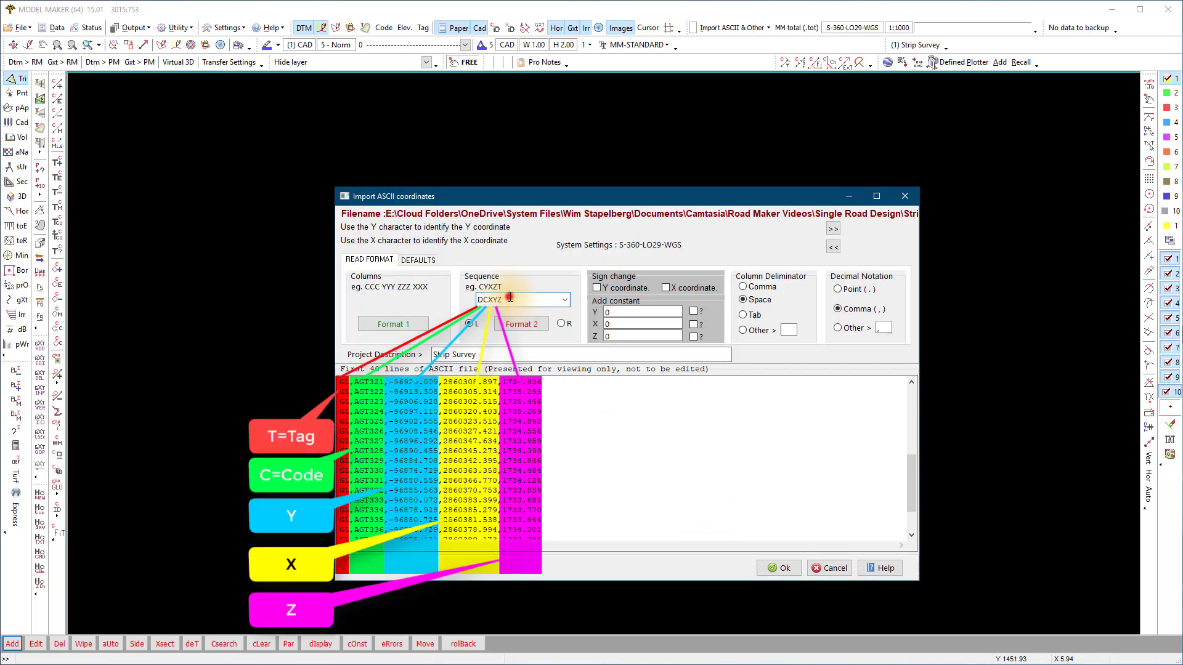
click(509, 298)
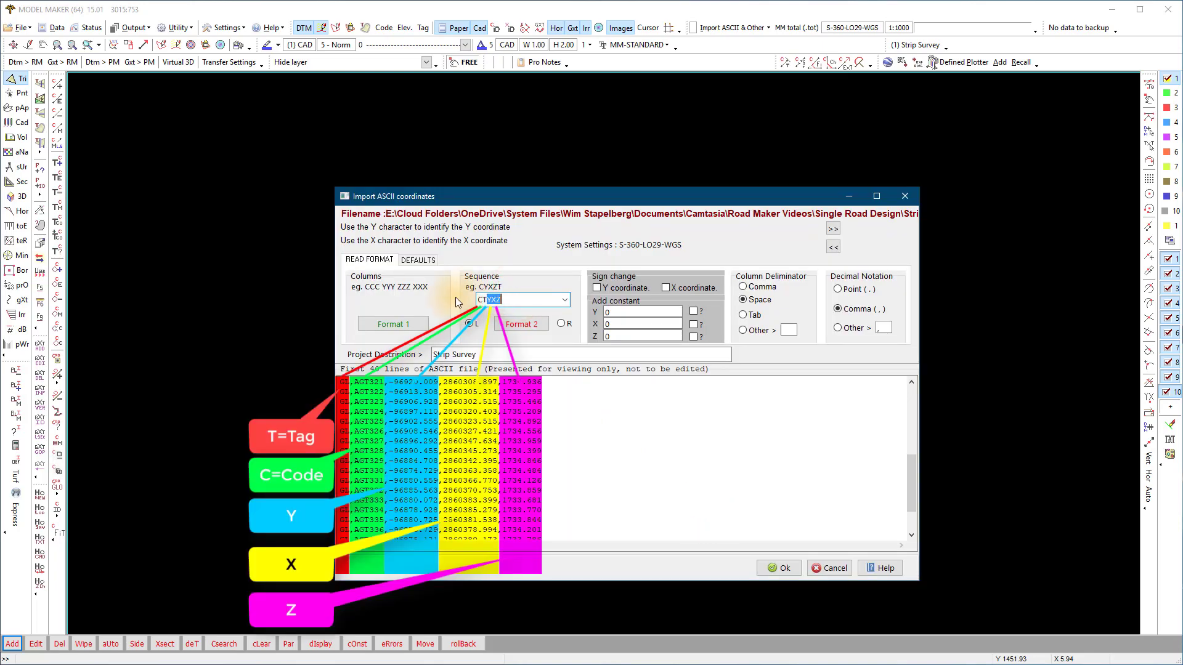
text(CTYXZ)
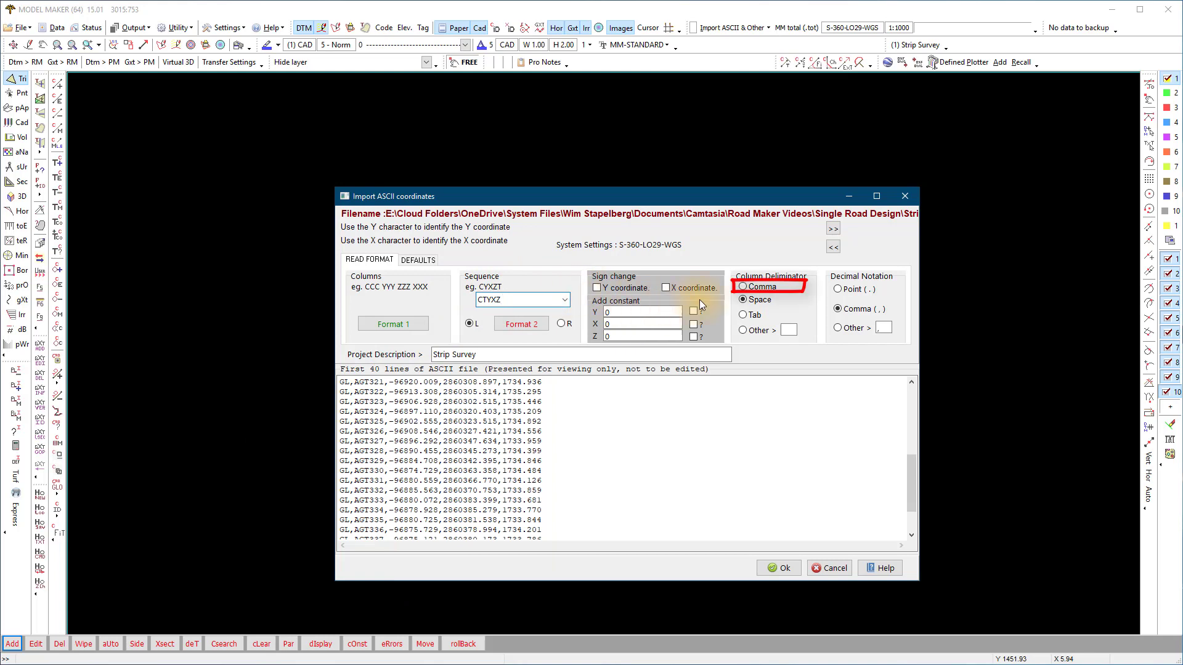
click(743, 288)
click(838, 290)
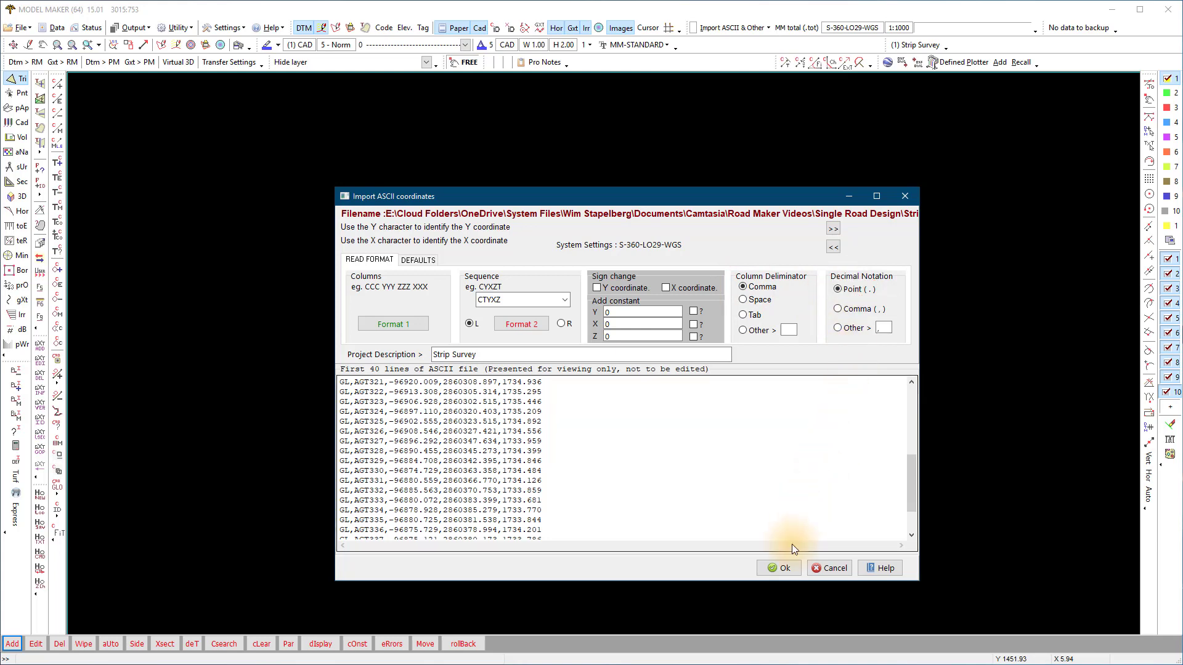
click(778, 567)
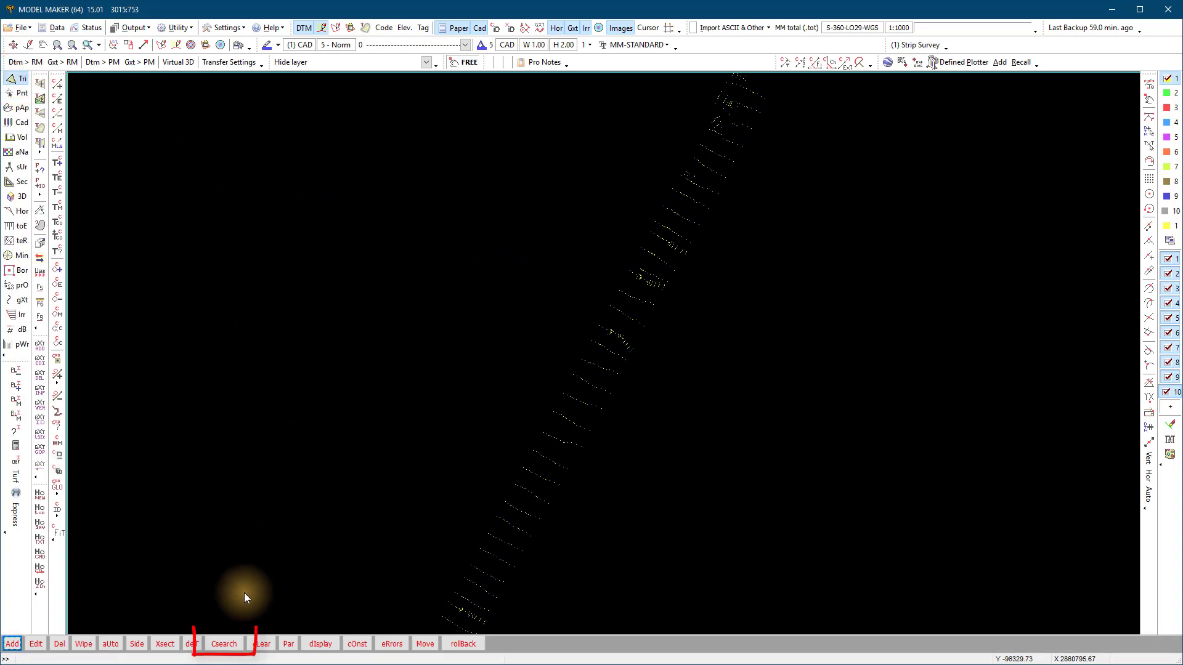
- Draw the strip boundary with Csearch, then triangulate and plot the terrain model
click(223, 645)
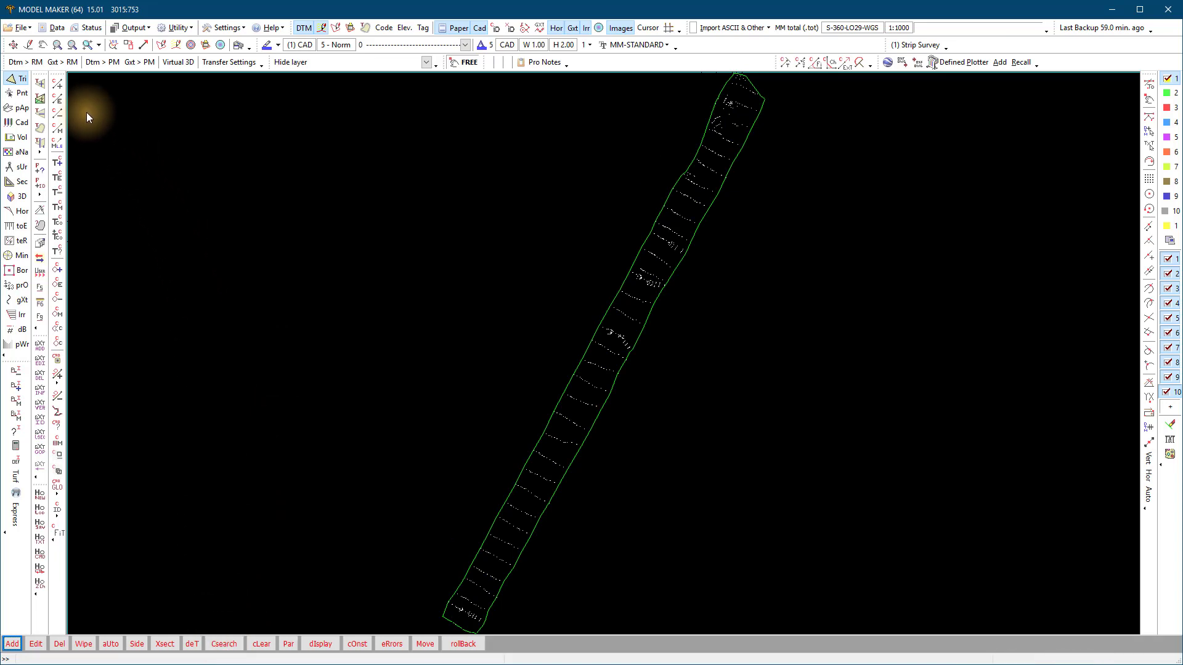
click(29, 44)
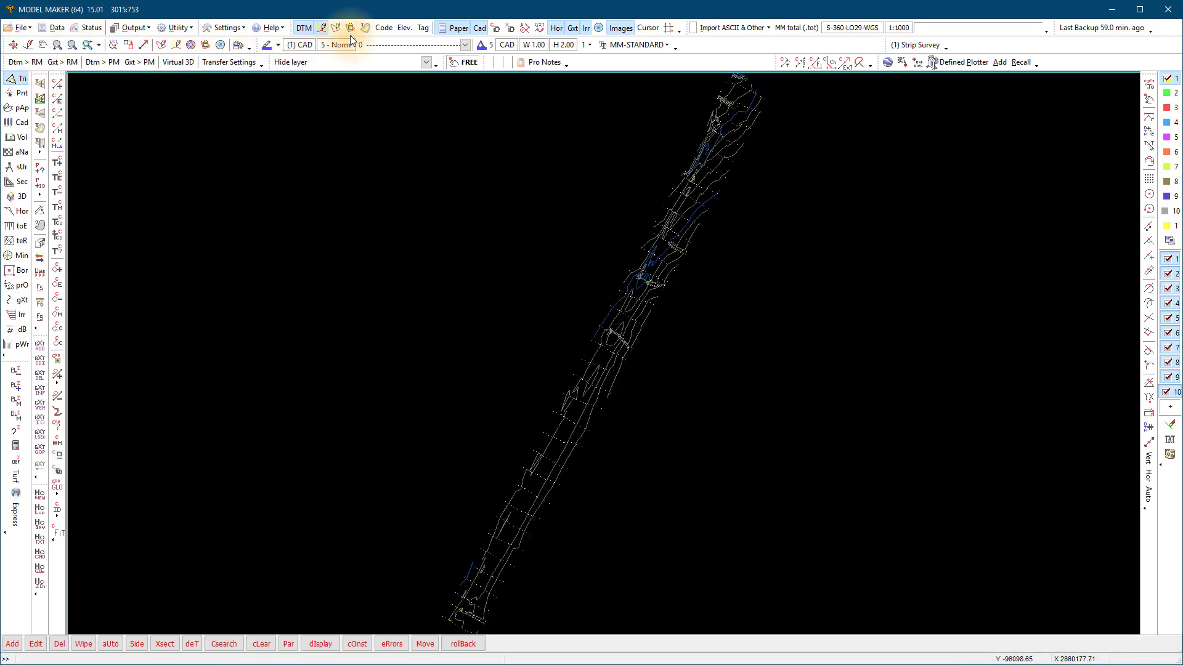
click(367, 27)
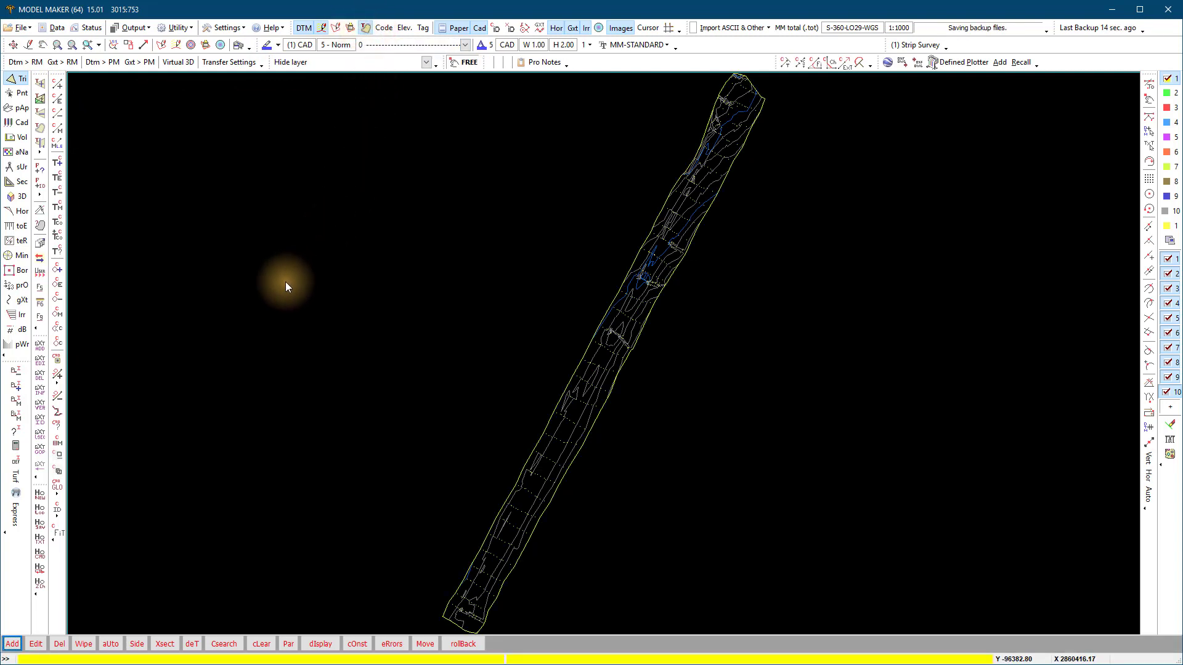
- Create a new horizontal alignment named Alignment at chainage 0.000, defined by text editor
click(21, 212)
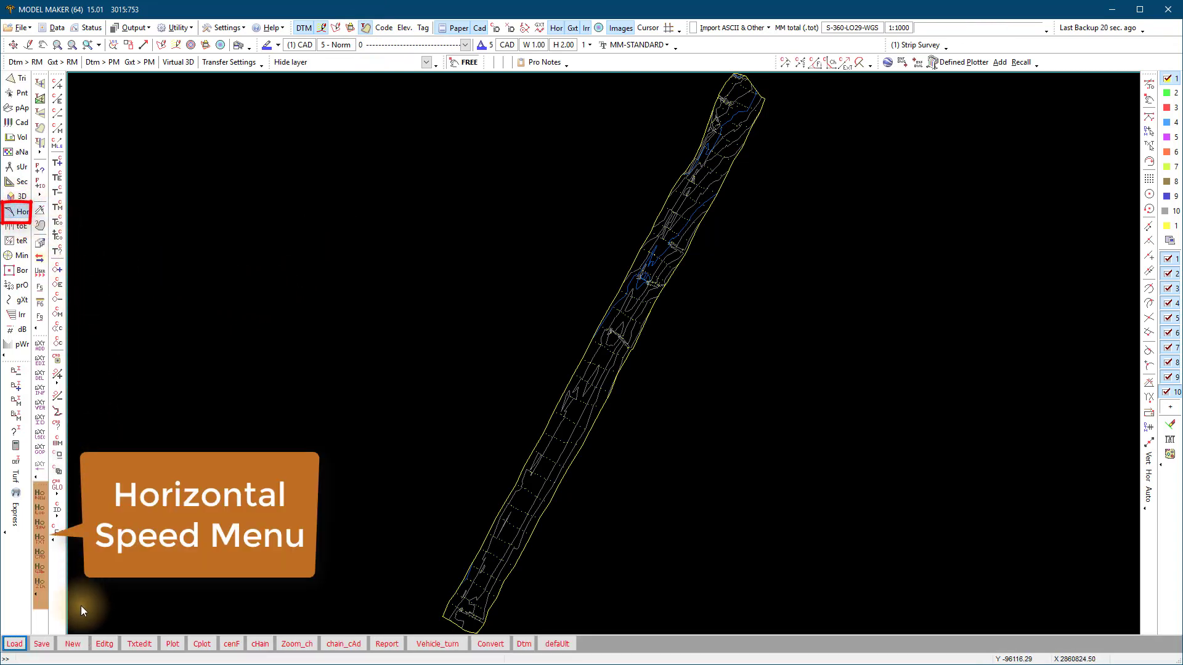
click(72, 644)
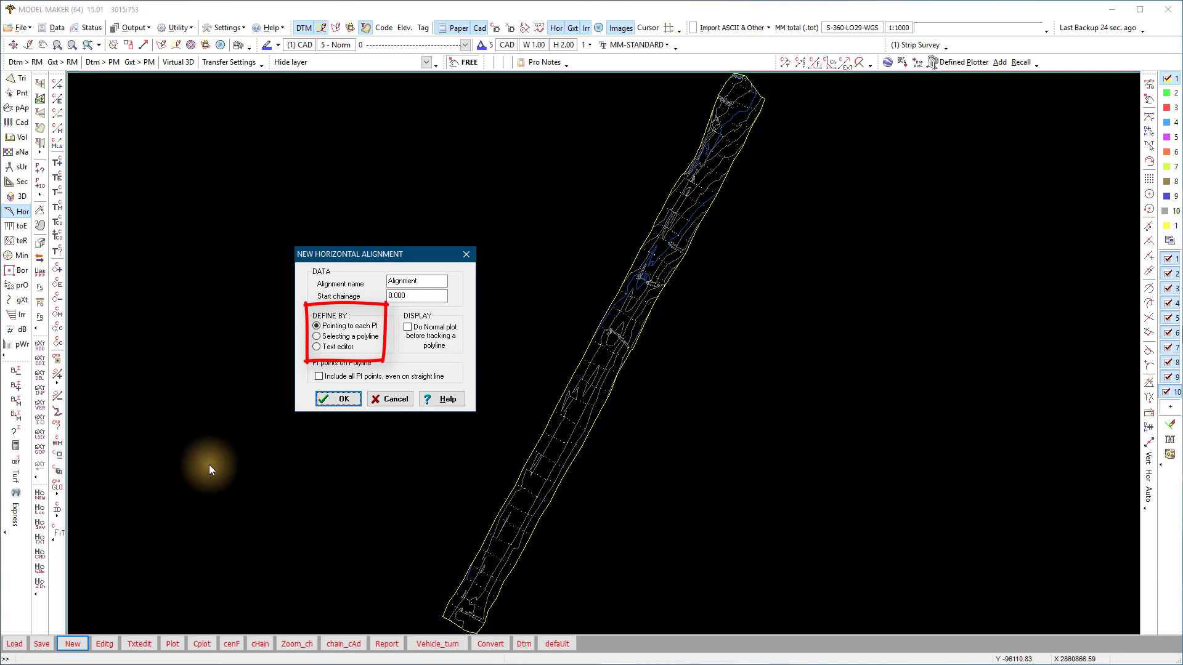
click(317, 347)
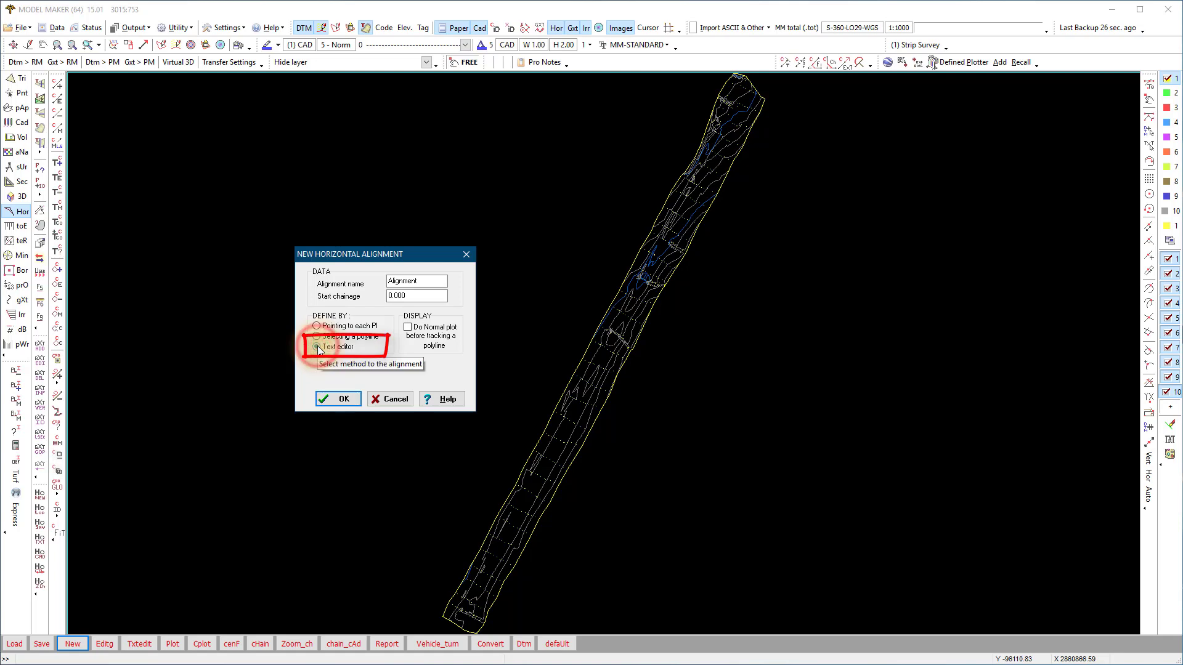
click(340, 399)
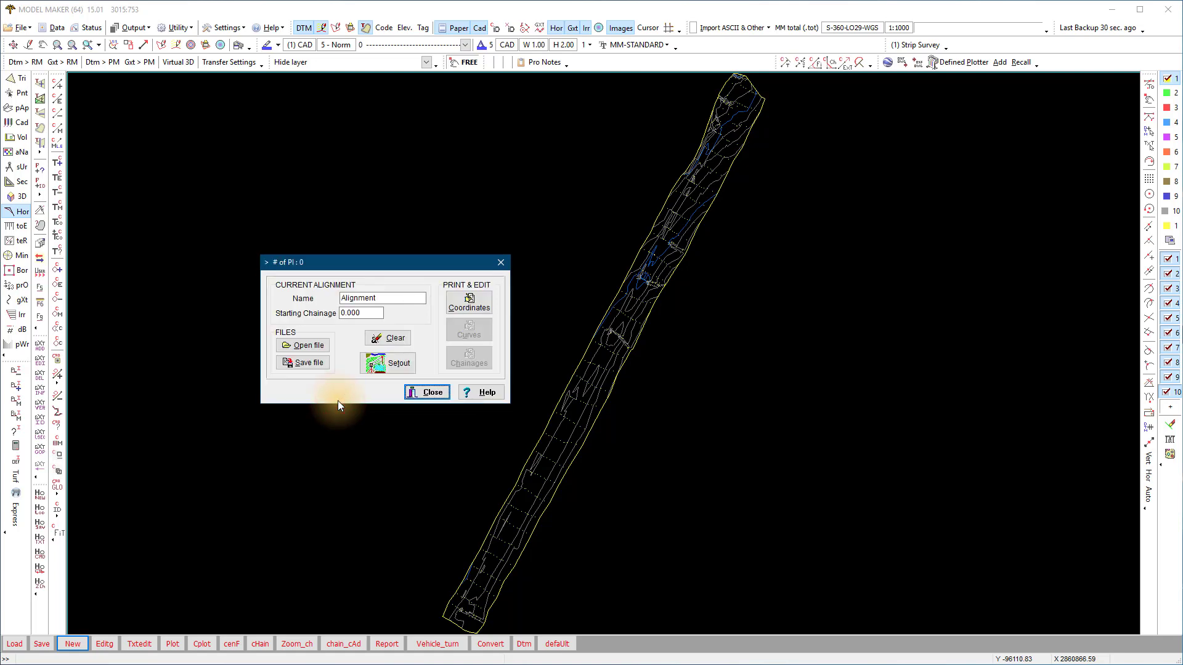
- Enter the PI coordinates, starting with PI1 at Y -96628.786, then open the save window
click(468, 303)
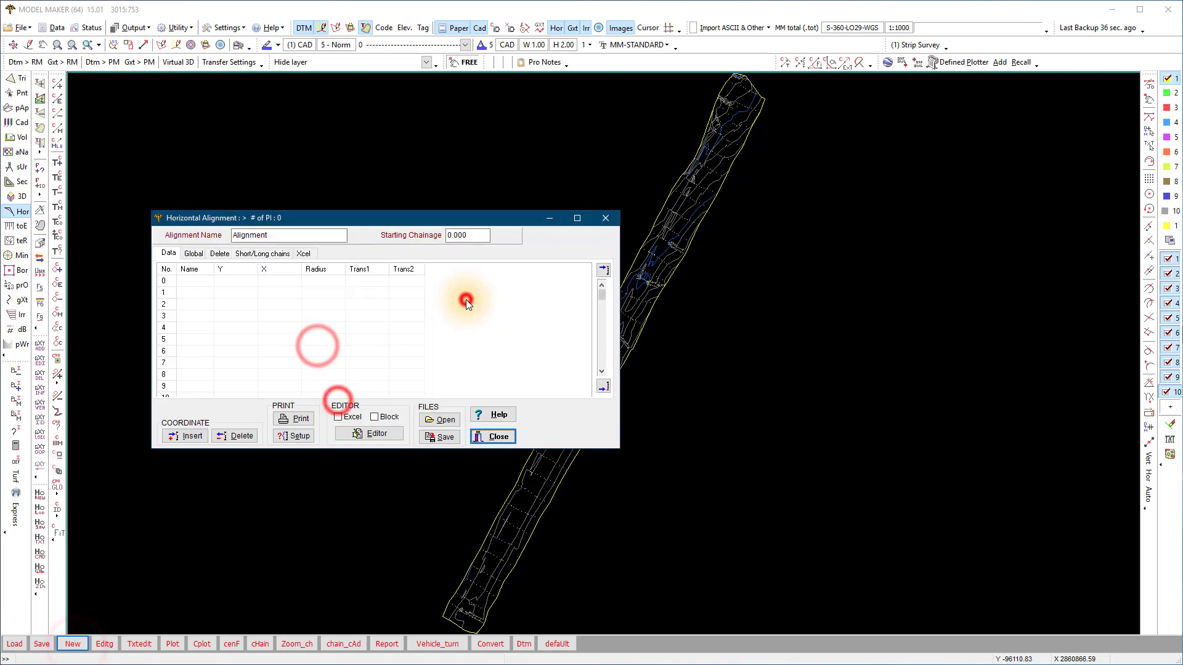
click(193, 281)
text(PI1)
key(Tab)
text(-96628.786)
key(Tab)
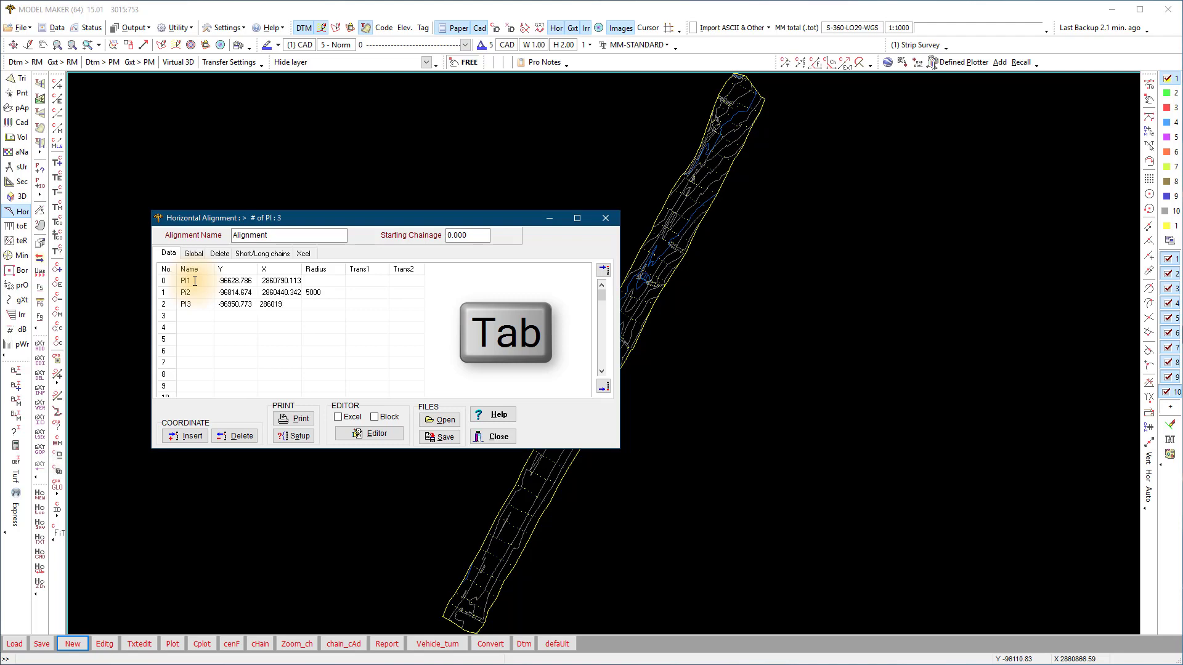
click(185, 316)
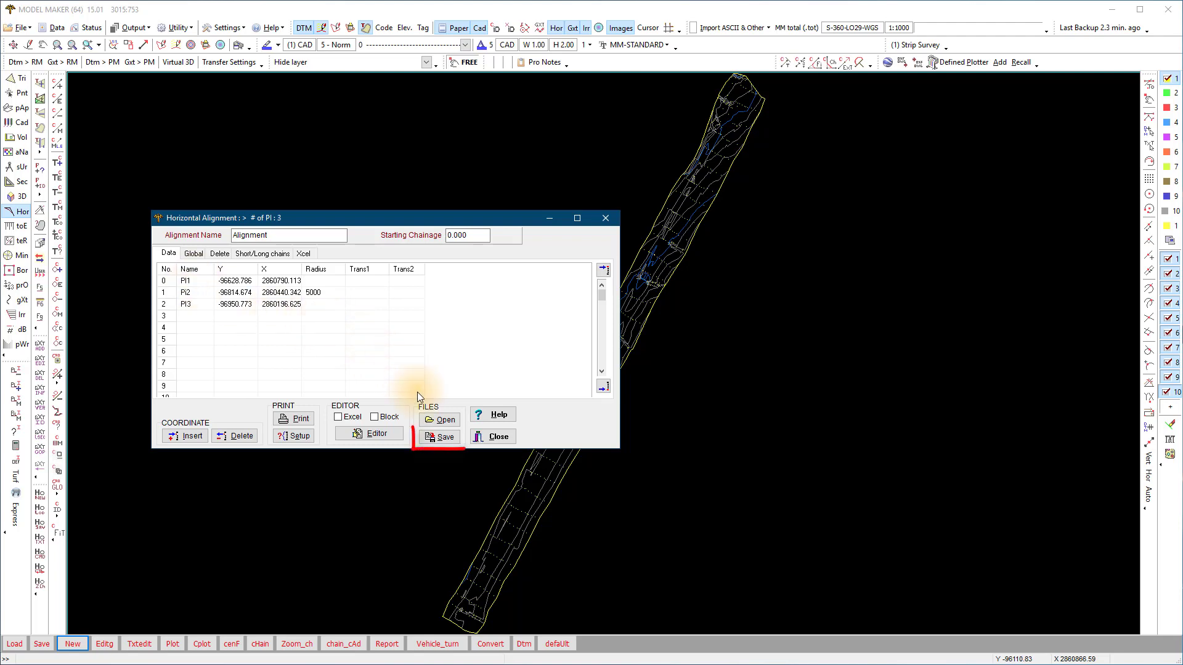
- Save the alignment over the existing Road 1.pid and close the coordinate editor
click(437, 436)
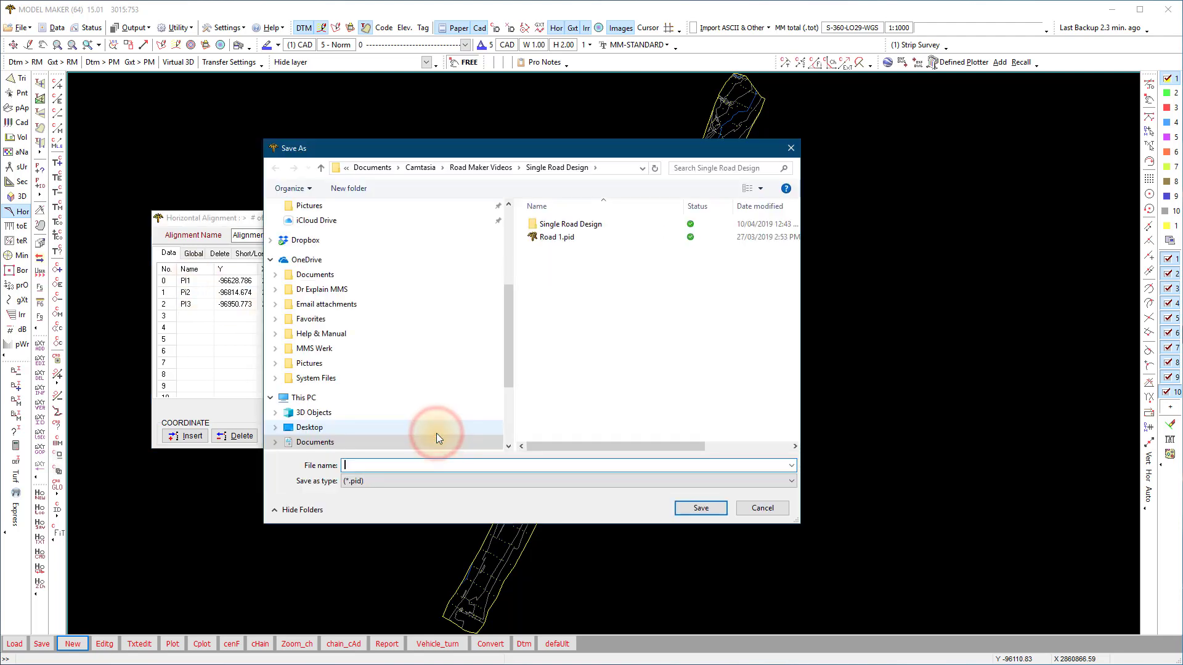
click(537, 237)
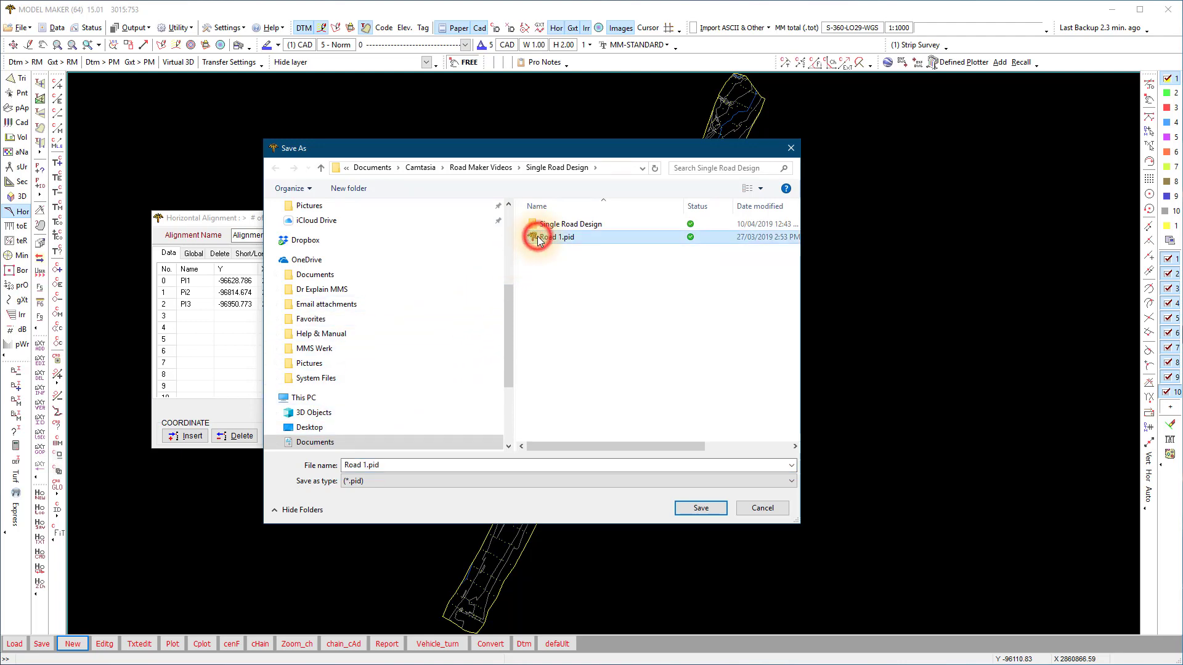
click(696, 506)
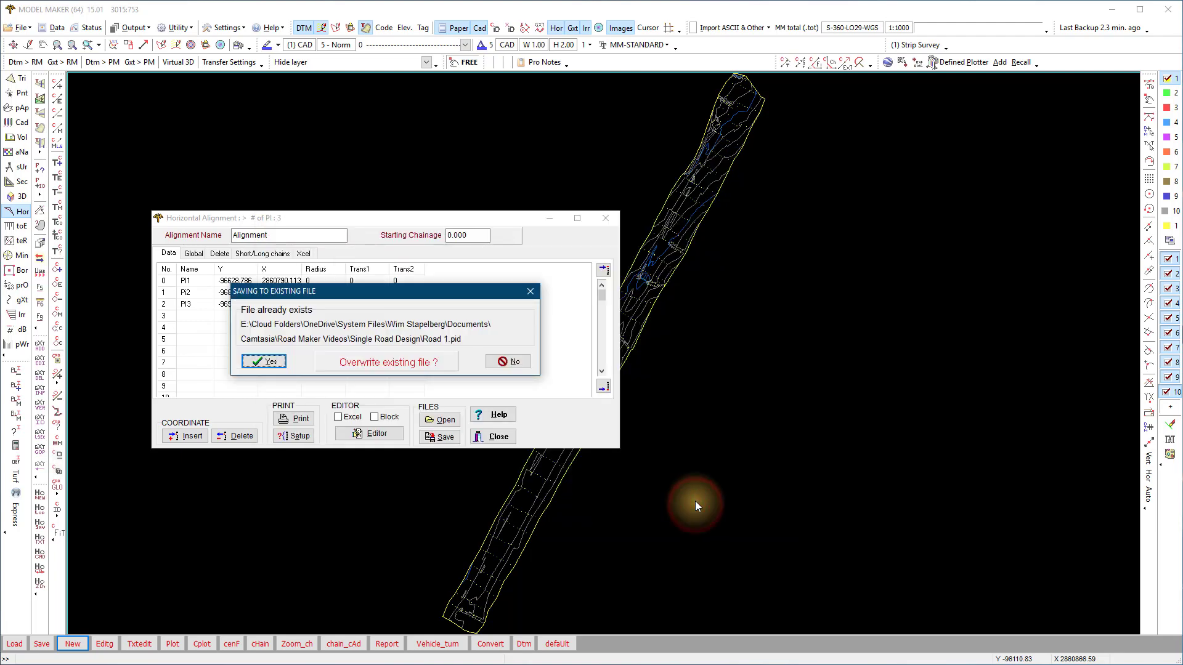
click(267, 361)
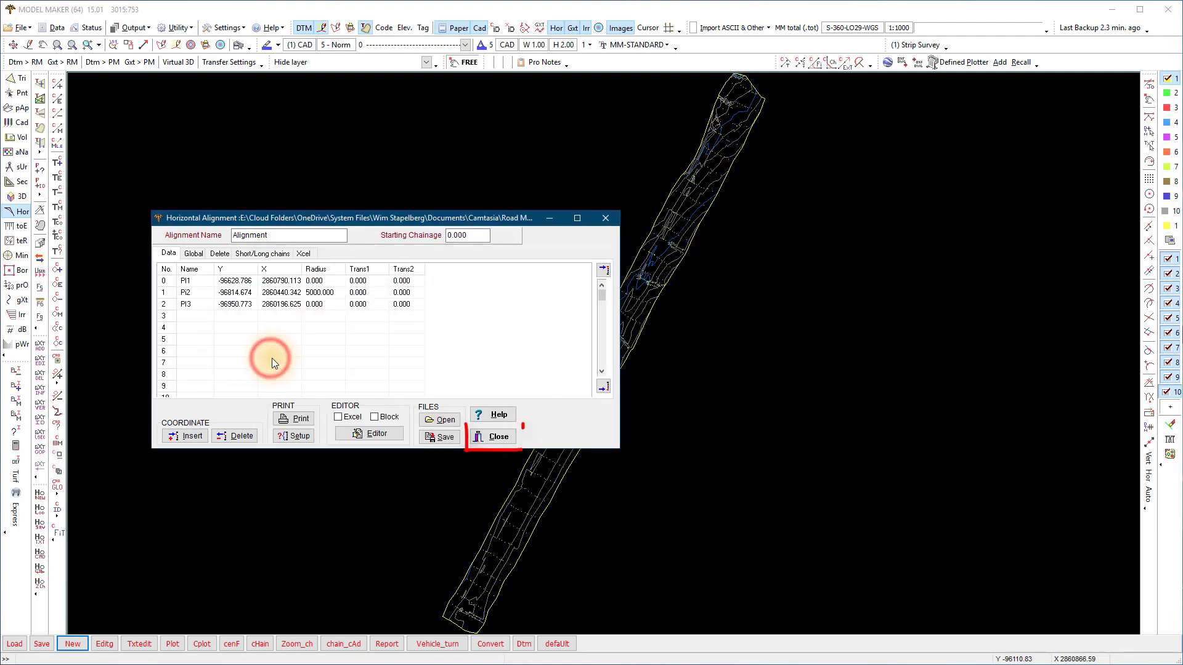
click(495, 439)
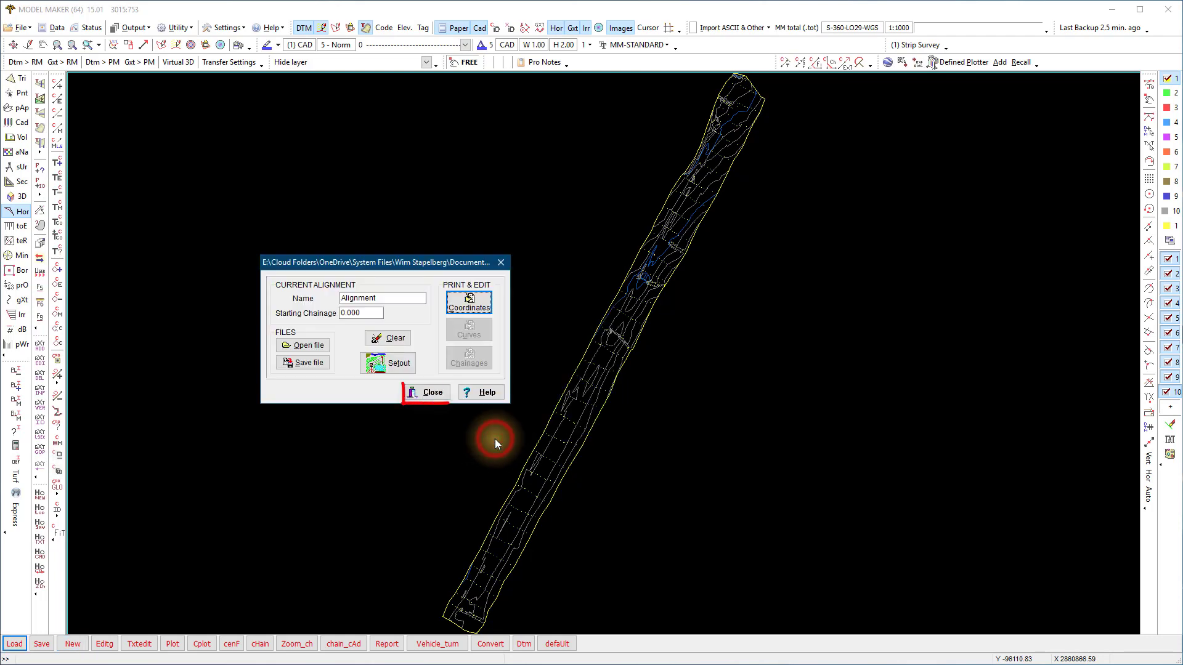
- Close the alignment window to show the centreline and hide the DTM terrain lines
click(430, 393)
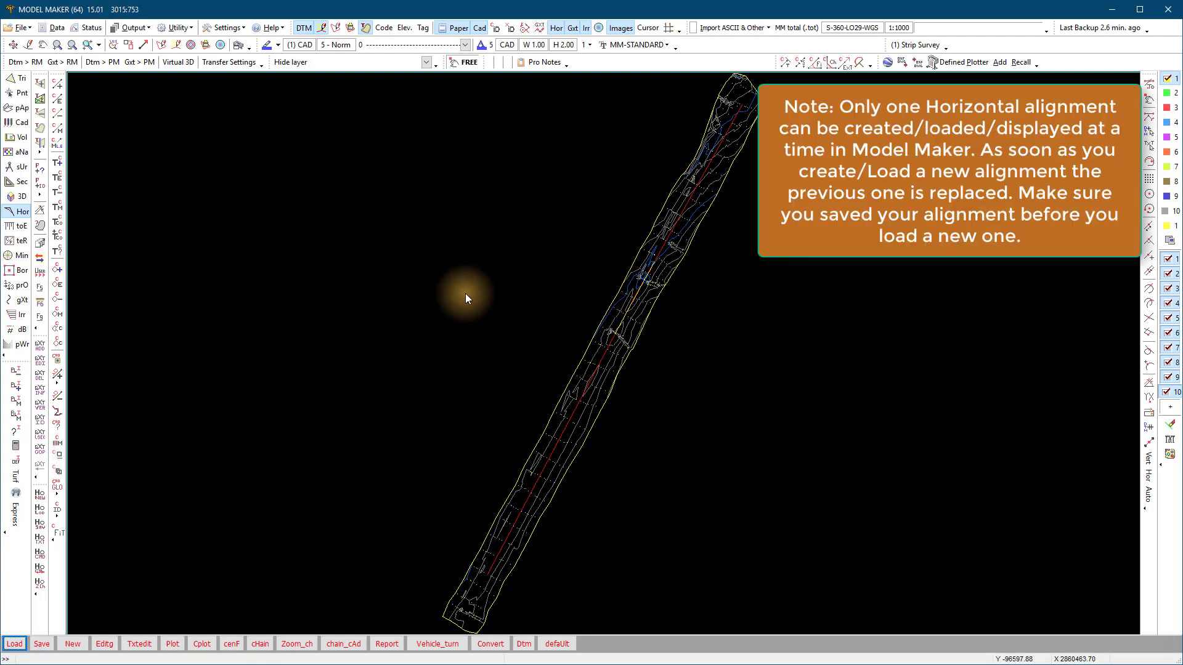
click(318, 28)
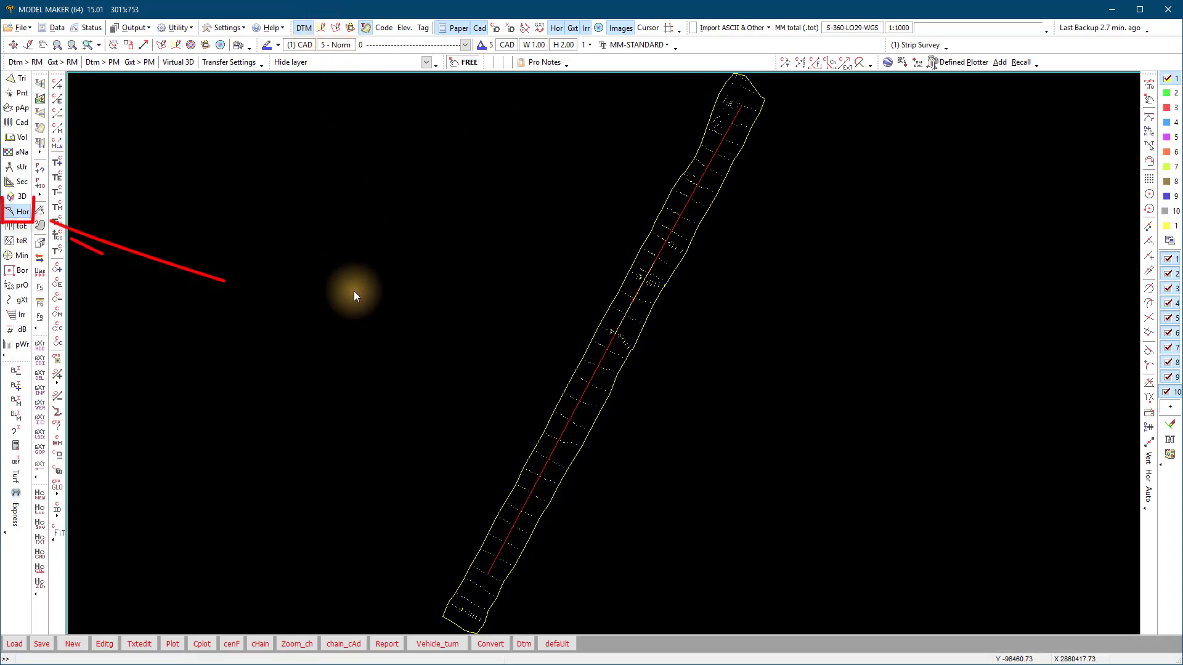
- Copy the alignment to CAD with chainage ticks every 20, zoom out, and redisplay terrain lines
click(204, 643)
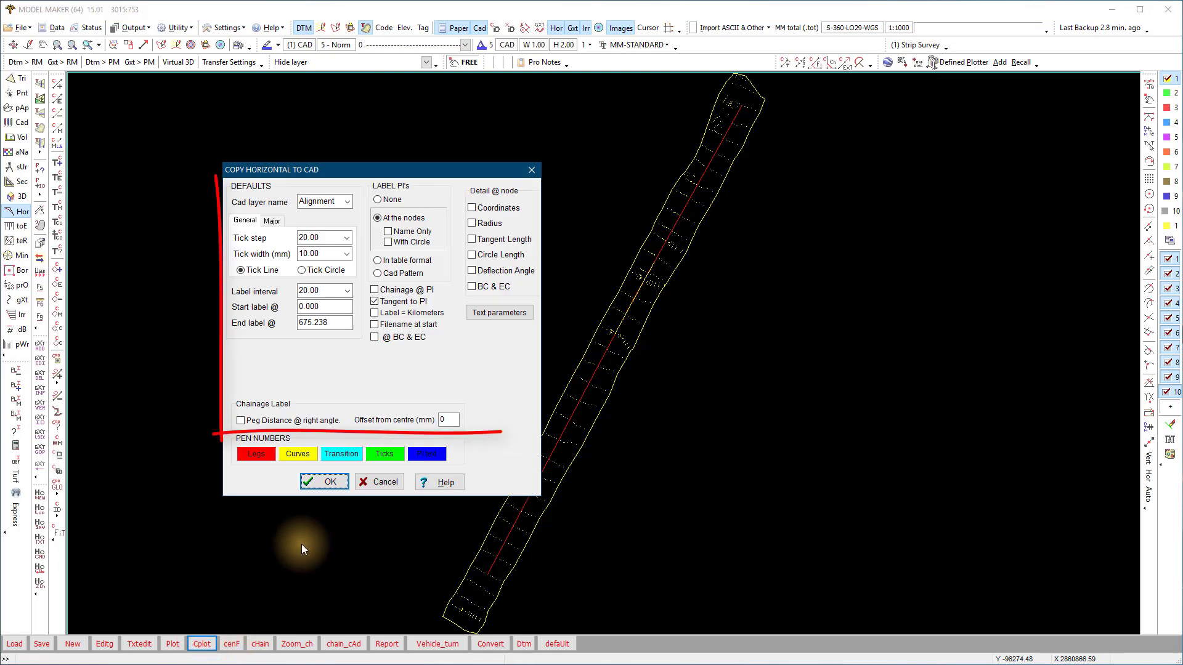
click(327, 481)
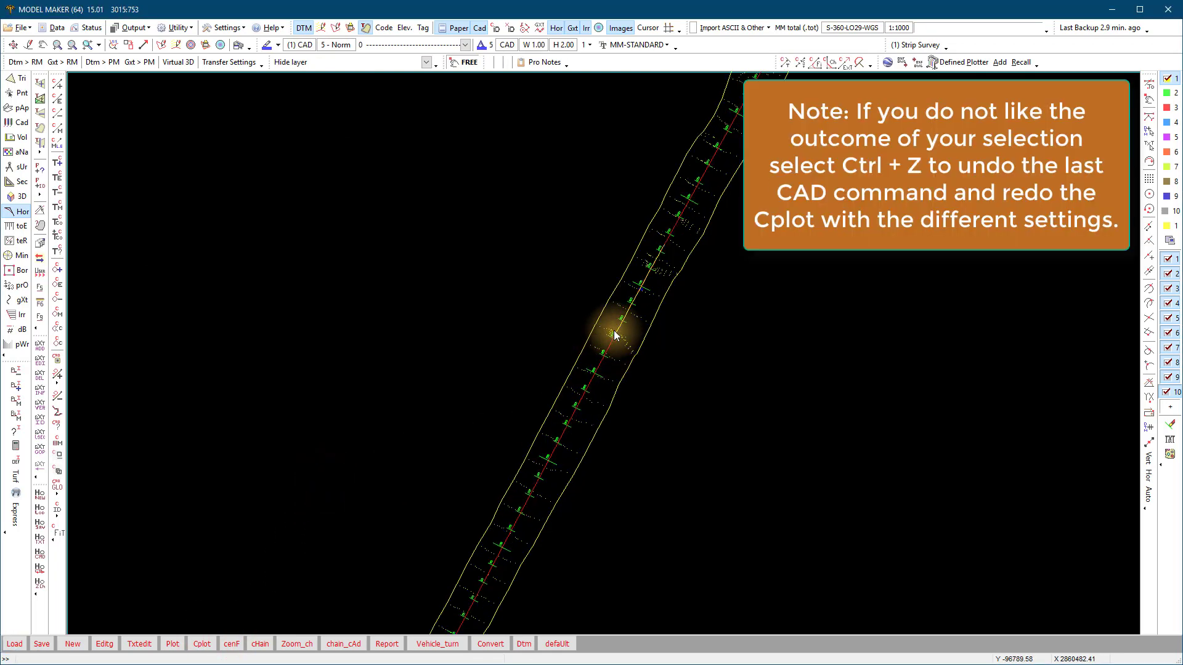
scroll(614, 330, up, 5)
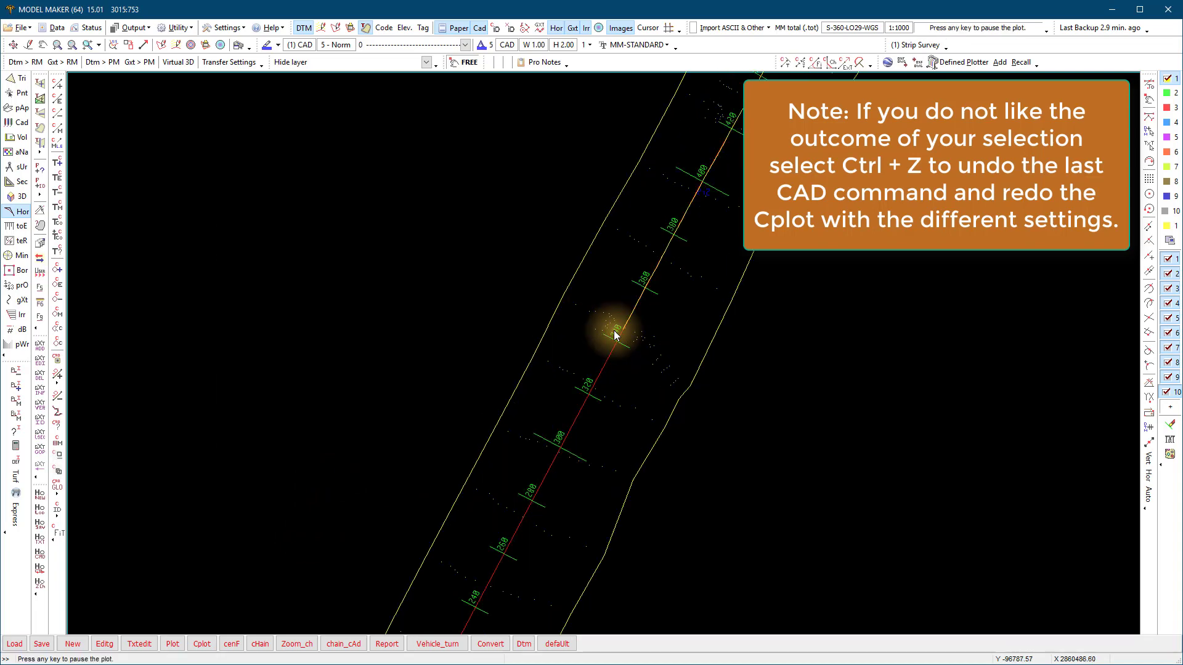
click(13, 45)
click(321, 28)
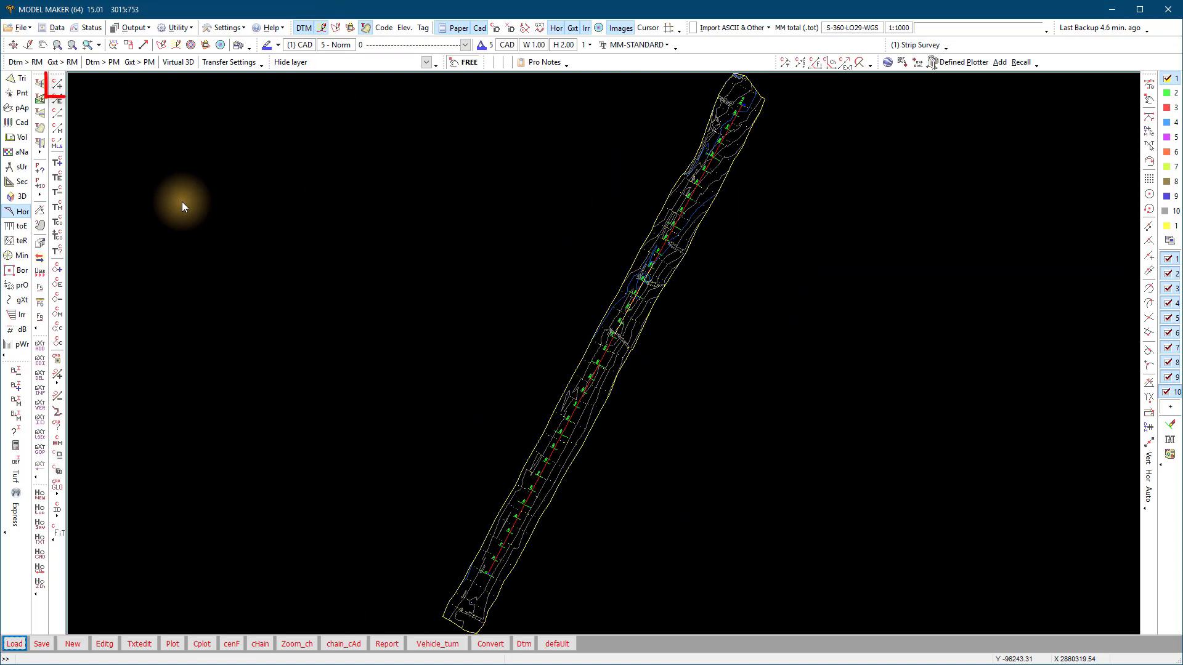
- Draw a two-point line on layer 2 across the road midway, then close Lines - Add
click(57, 87)
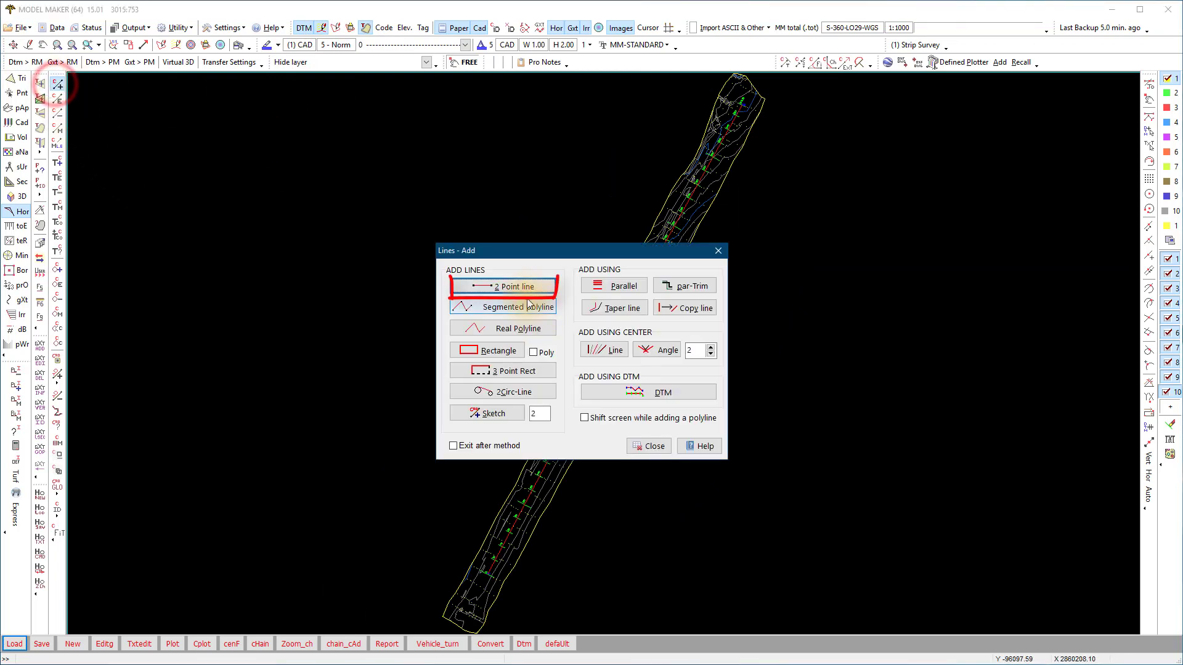
click(515, 287)
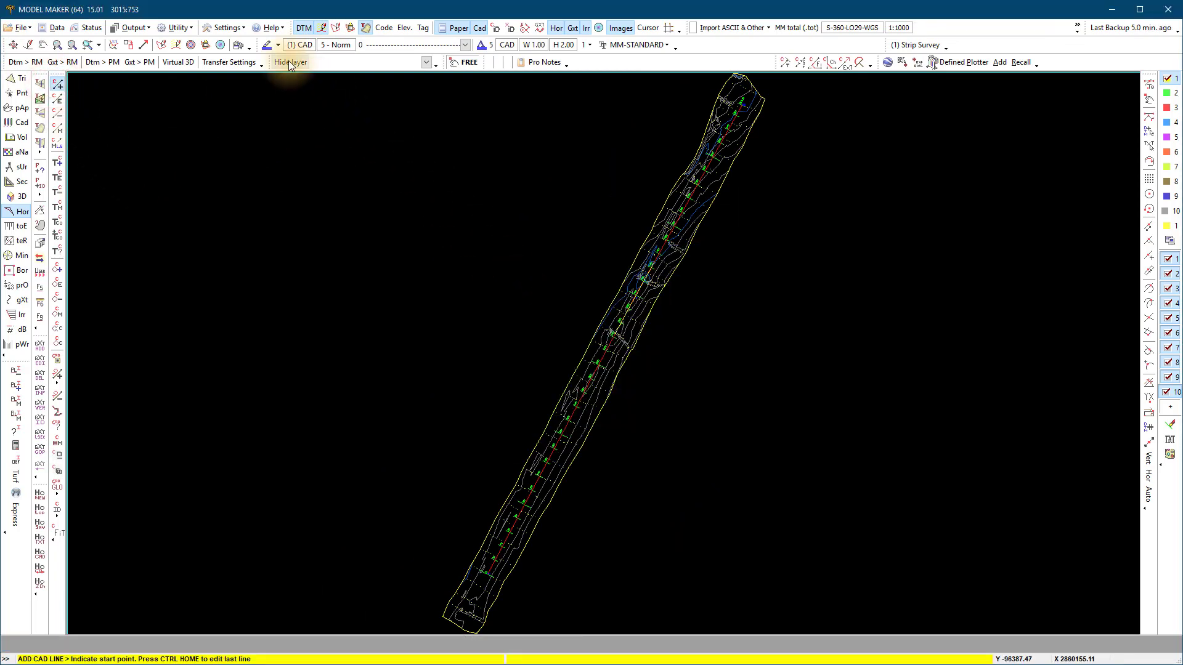
click(275, 44)
click(267, 74)
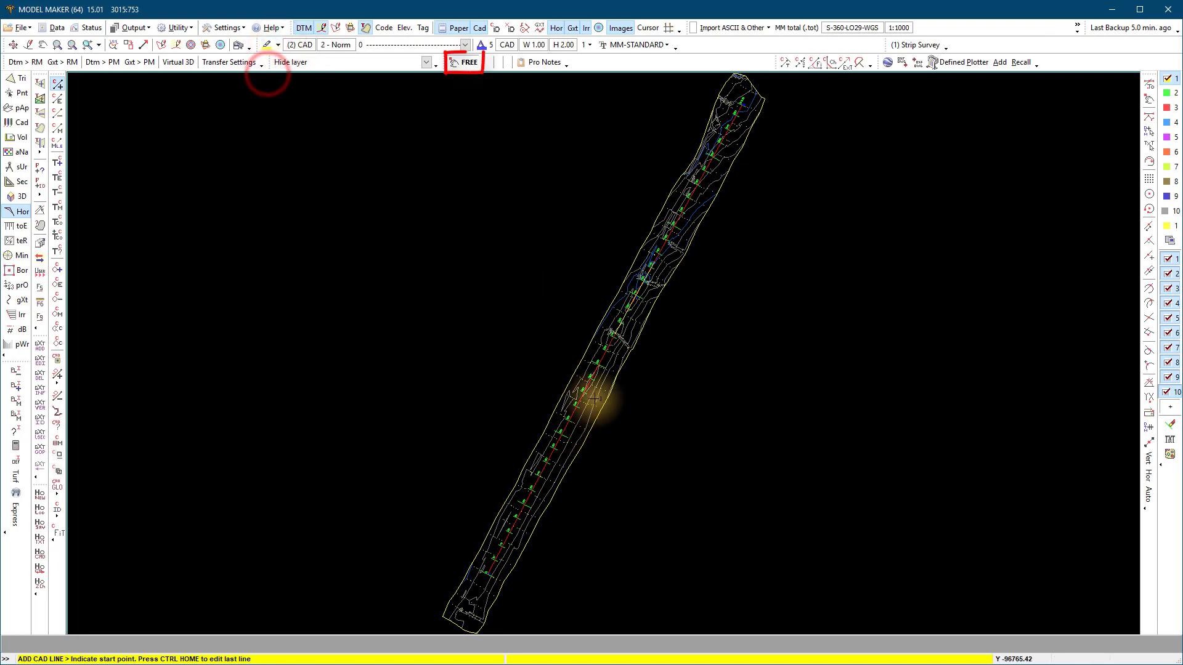
click(560, 410)
click(587, 414)
right_click(590, 408)
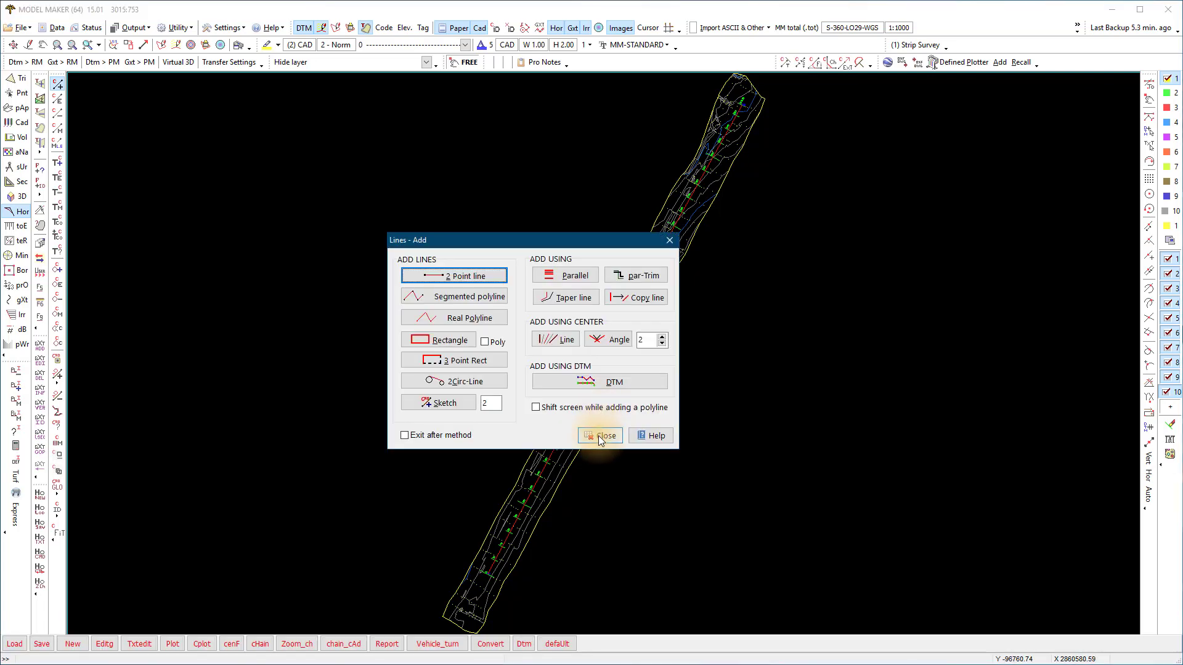
click(601, 436)
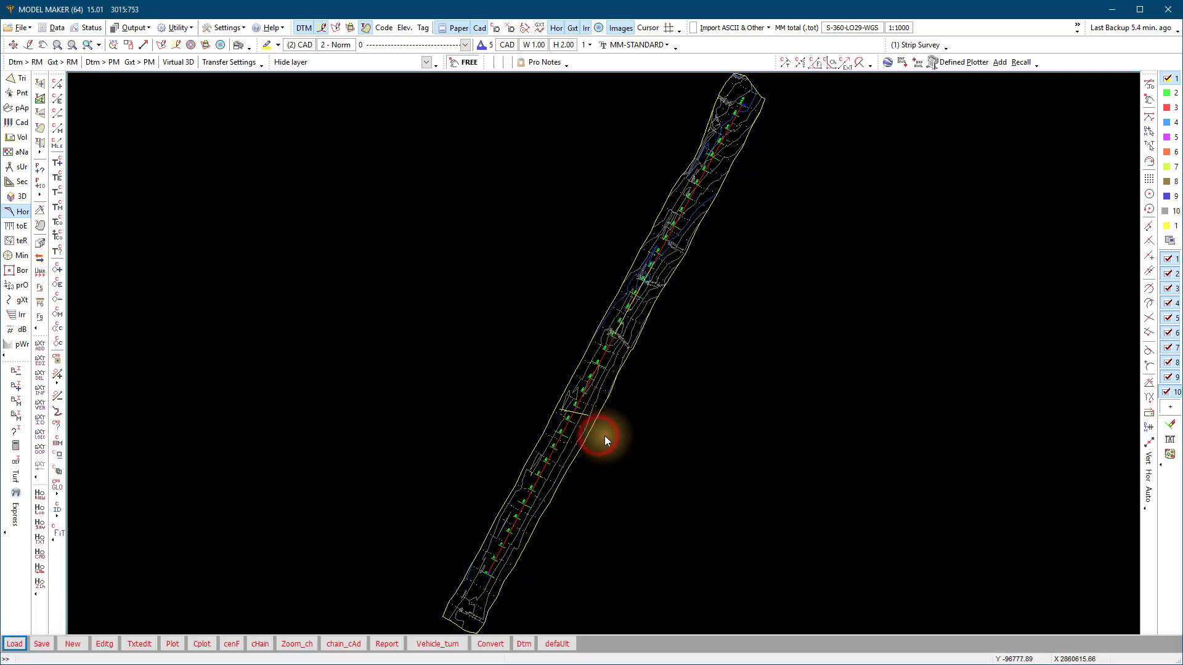
click(605, 437)
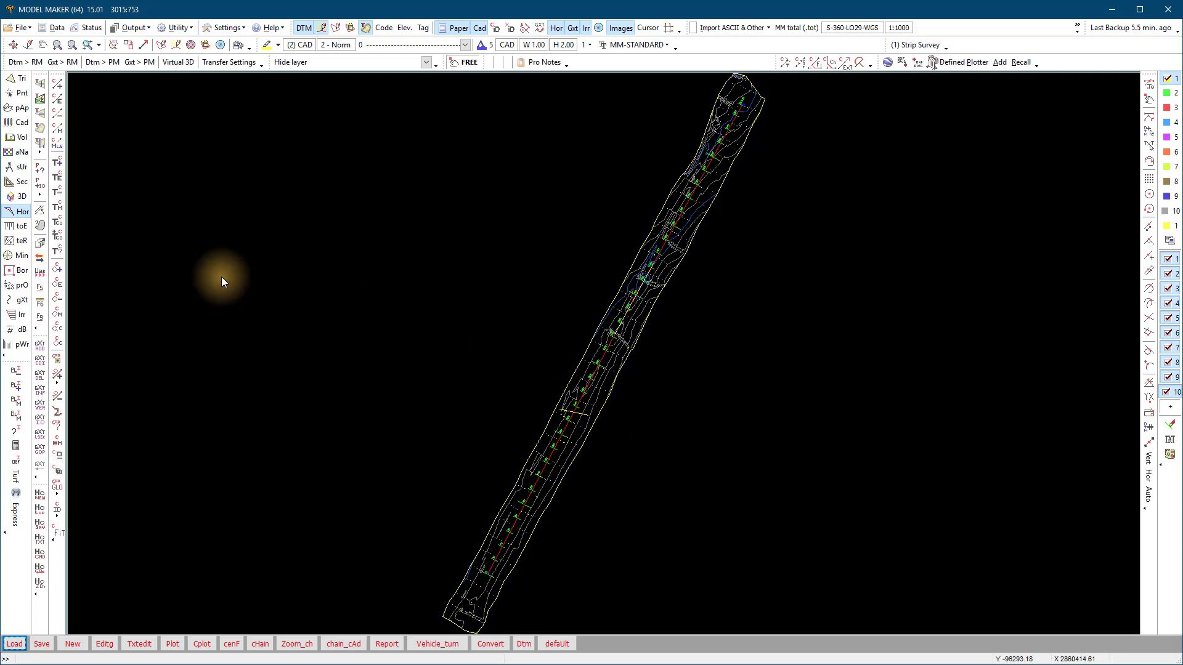
- Identify the new cross line via Cad > do_Id single-line identification, then close the dialog
click(14, 124)
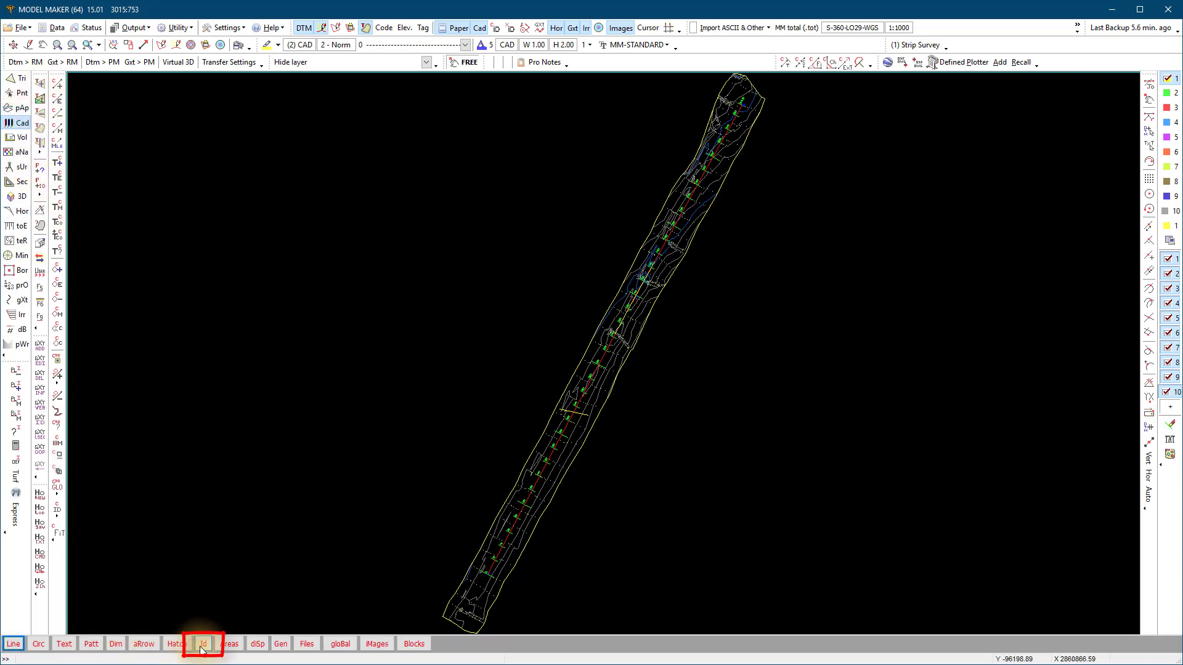
click(205, 644)
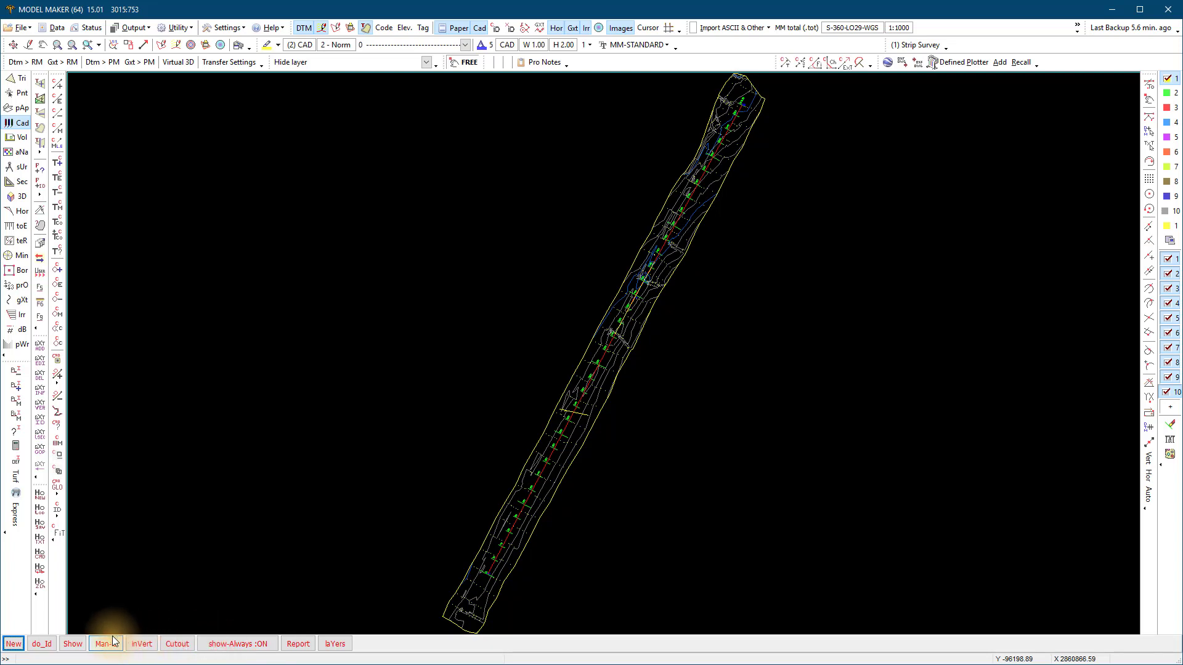
click(44, 643)
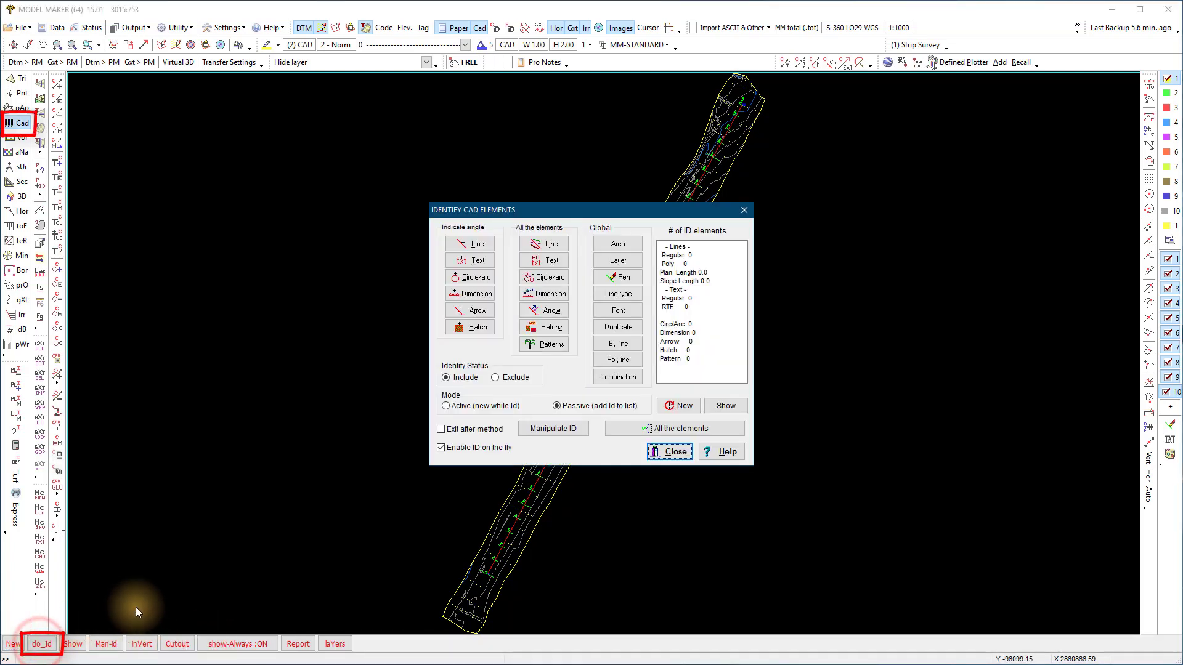
click(470, 244)
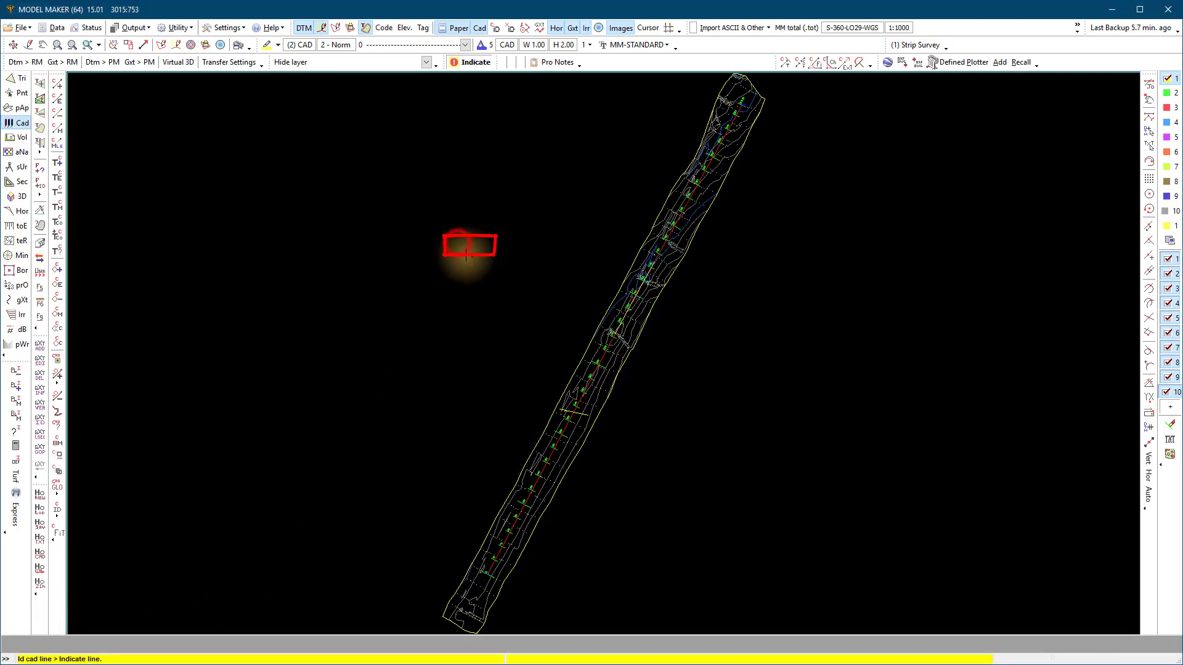
click(583, 411)
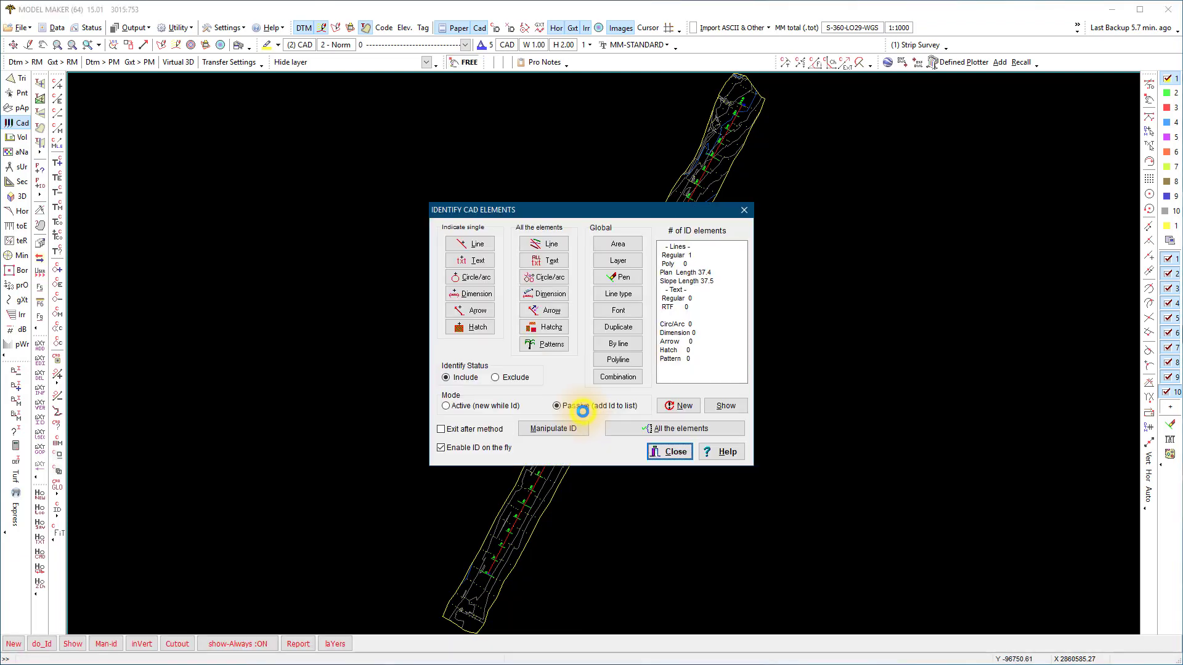
click(670, 452)
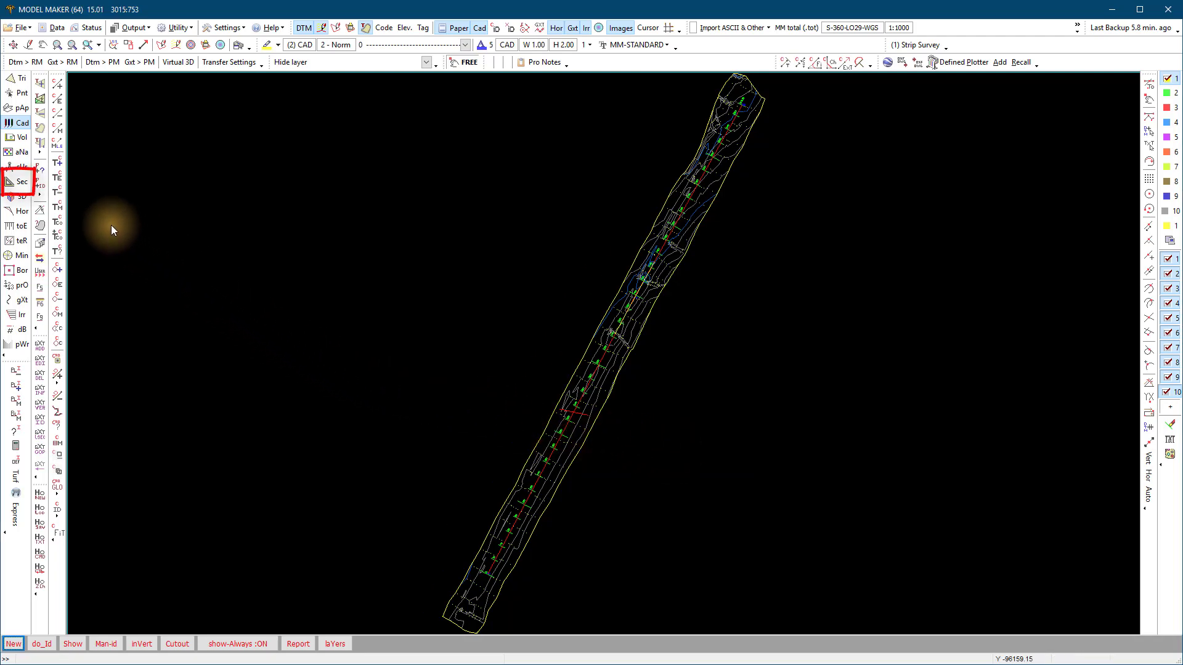
- Start cross-section extraction on the current alignment, with sections every 10 m including BC and EC
click(17, 183)
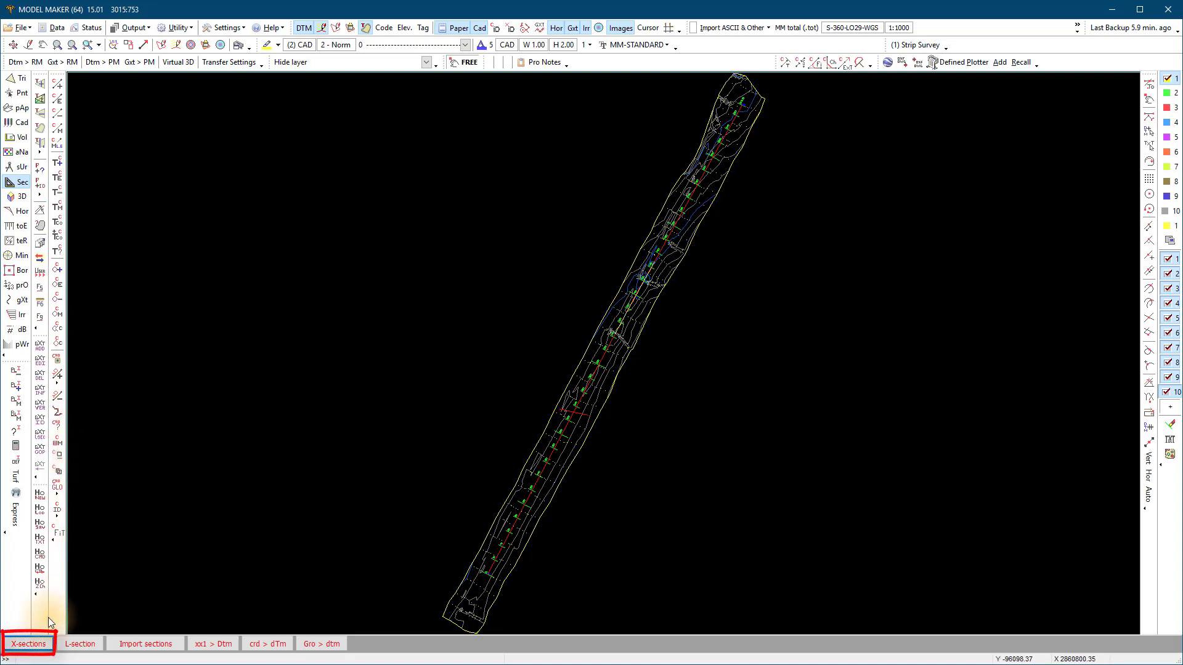
click(33, 643)
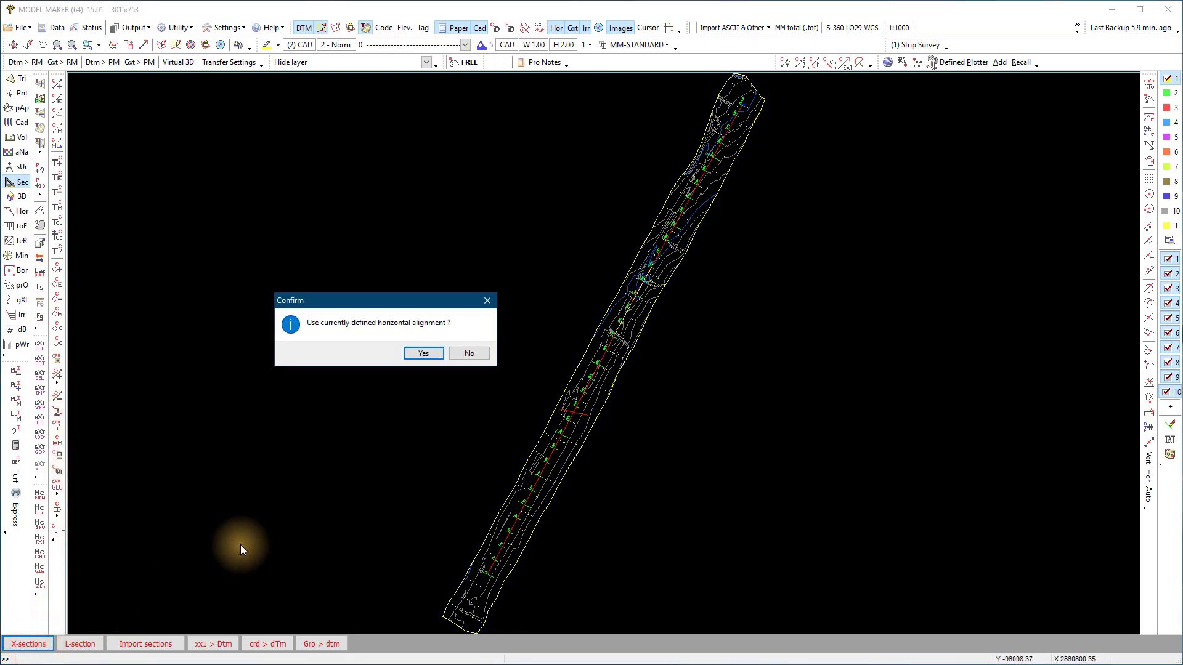
click(414, 355)
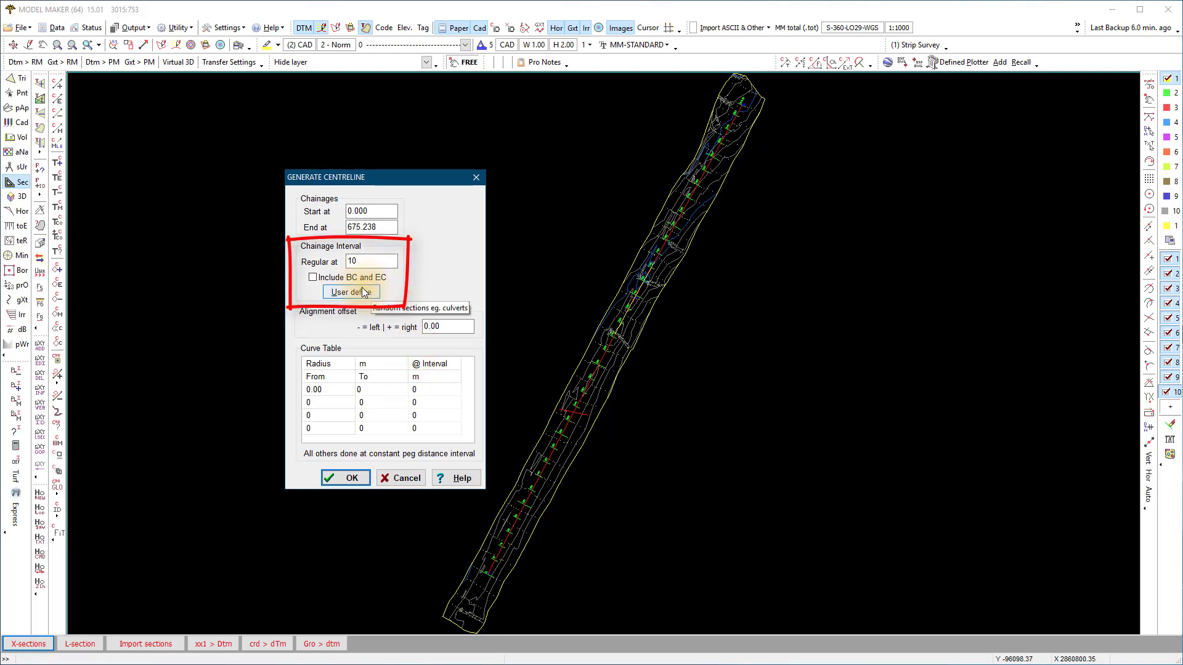
click(313, 278)
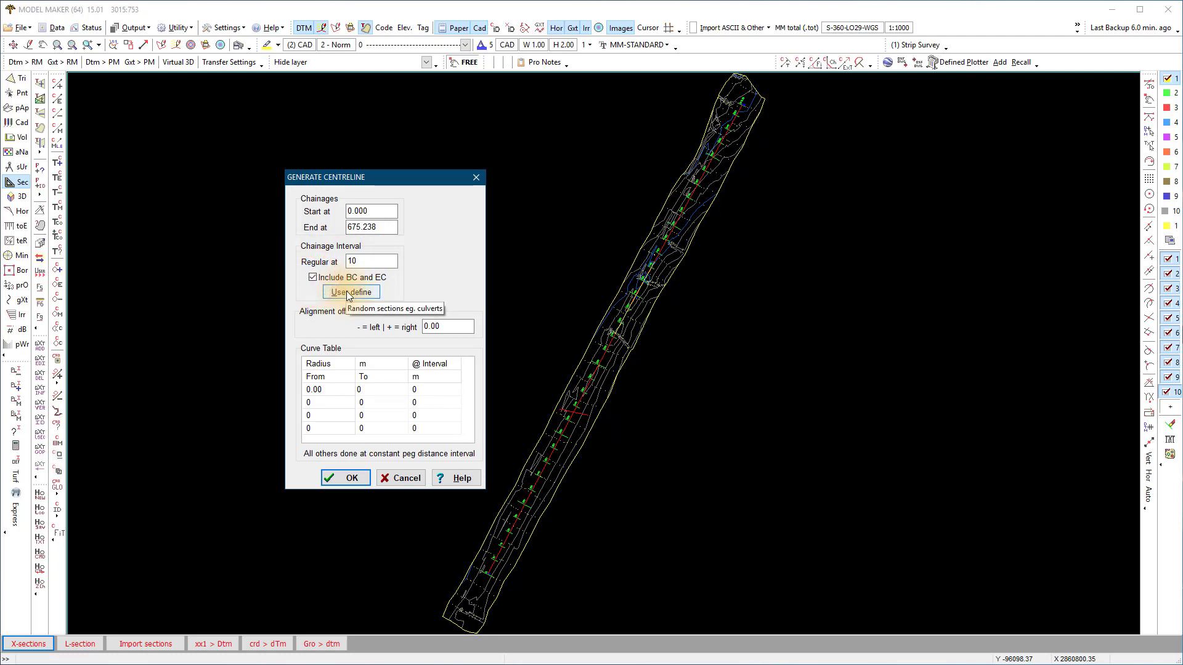
- Clear the user-defined chainages and import chainage 232.166 from the identified CAD line
click(350, 293)
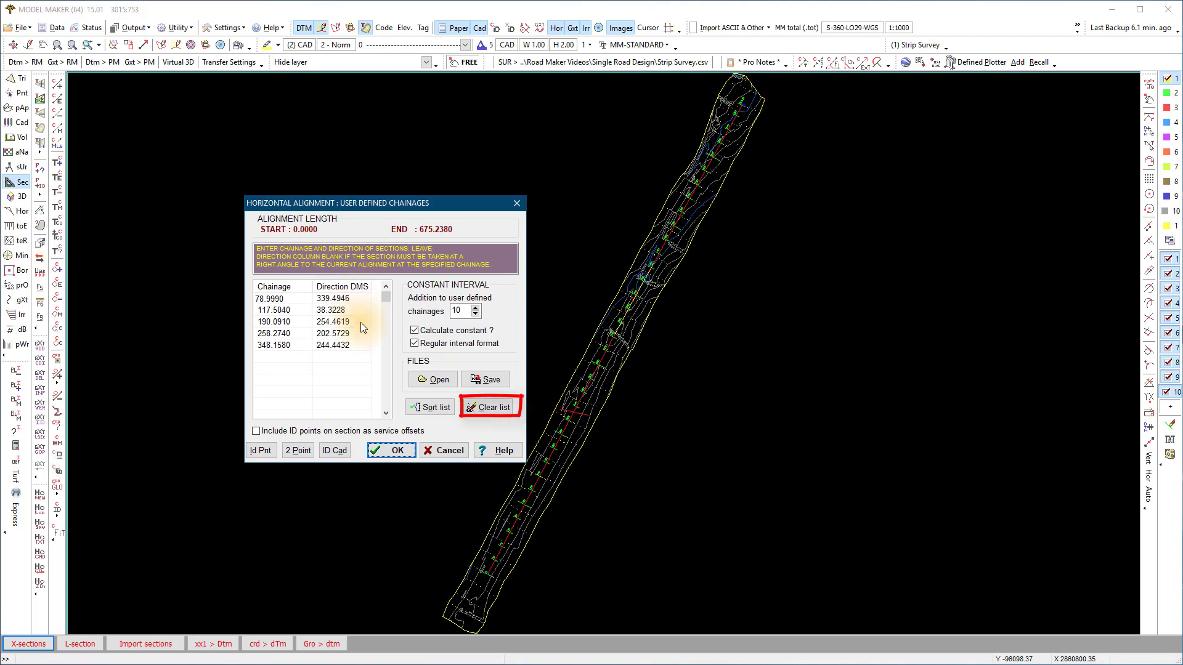
click(480, 409)
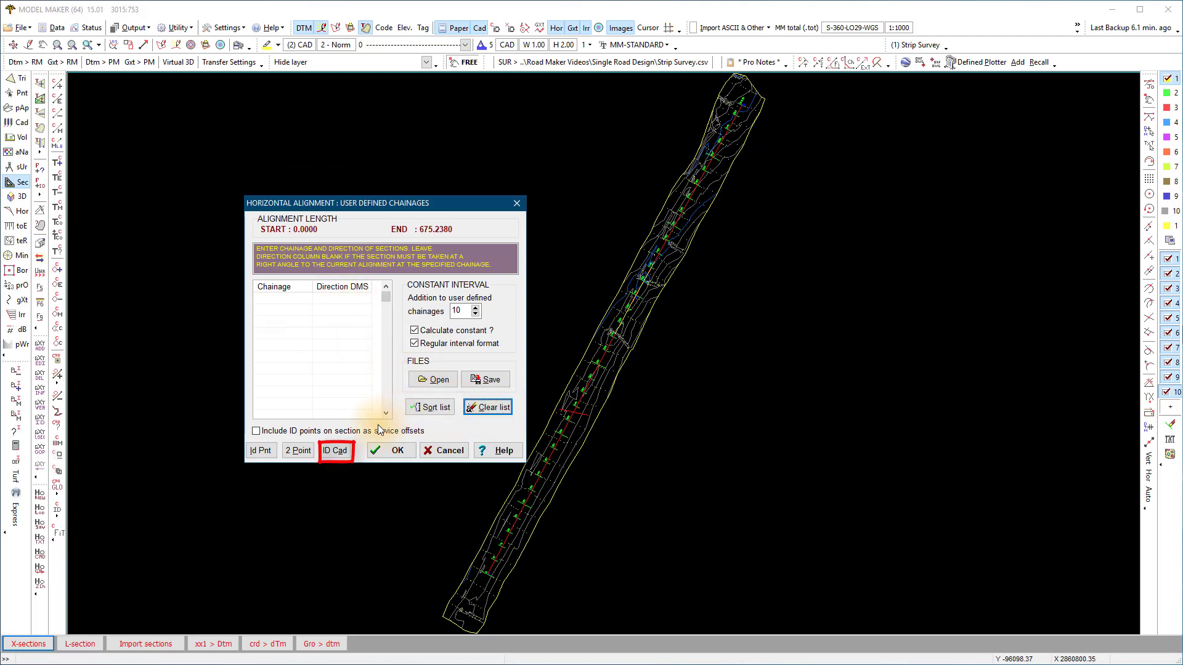
click(335, 452)
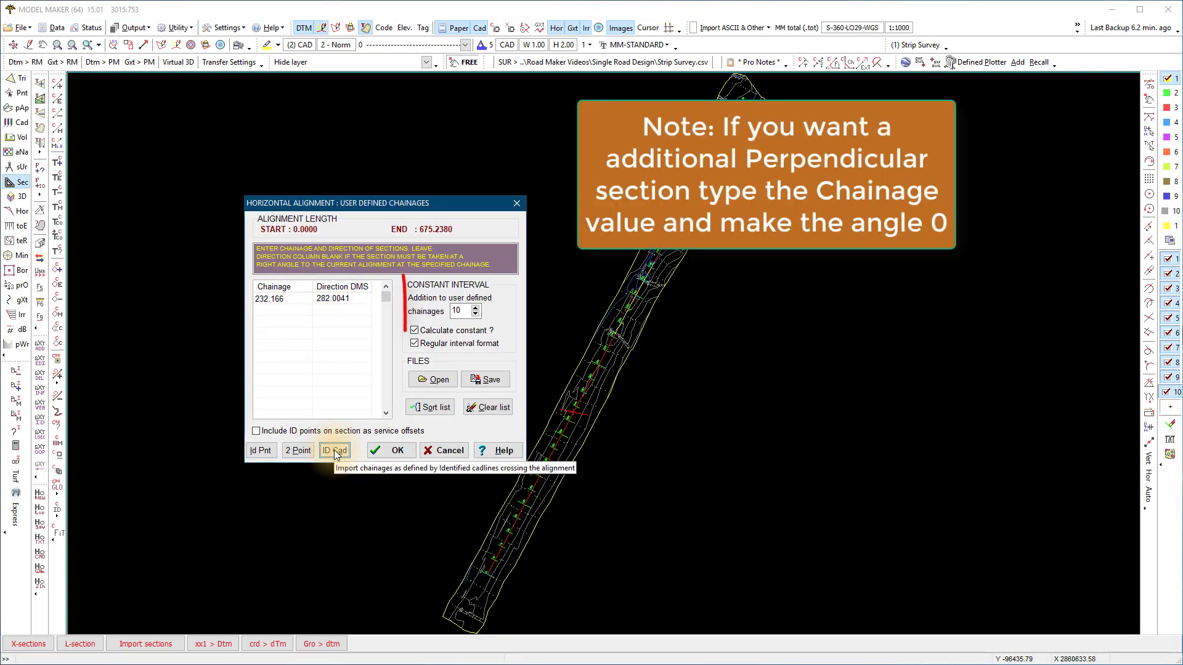
- Set the left and right section widths to 0 for the .xx1 triangle-model extraction
click(399, 449)
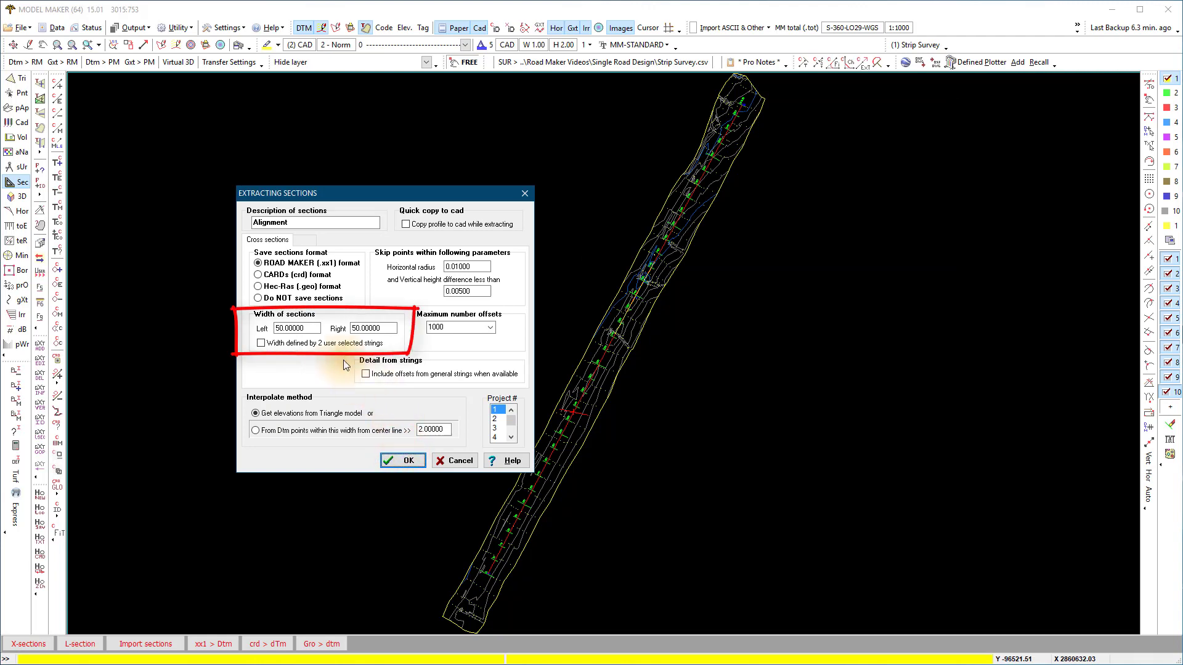
drag(315, 331, 253, 333)
text(0)
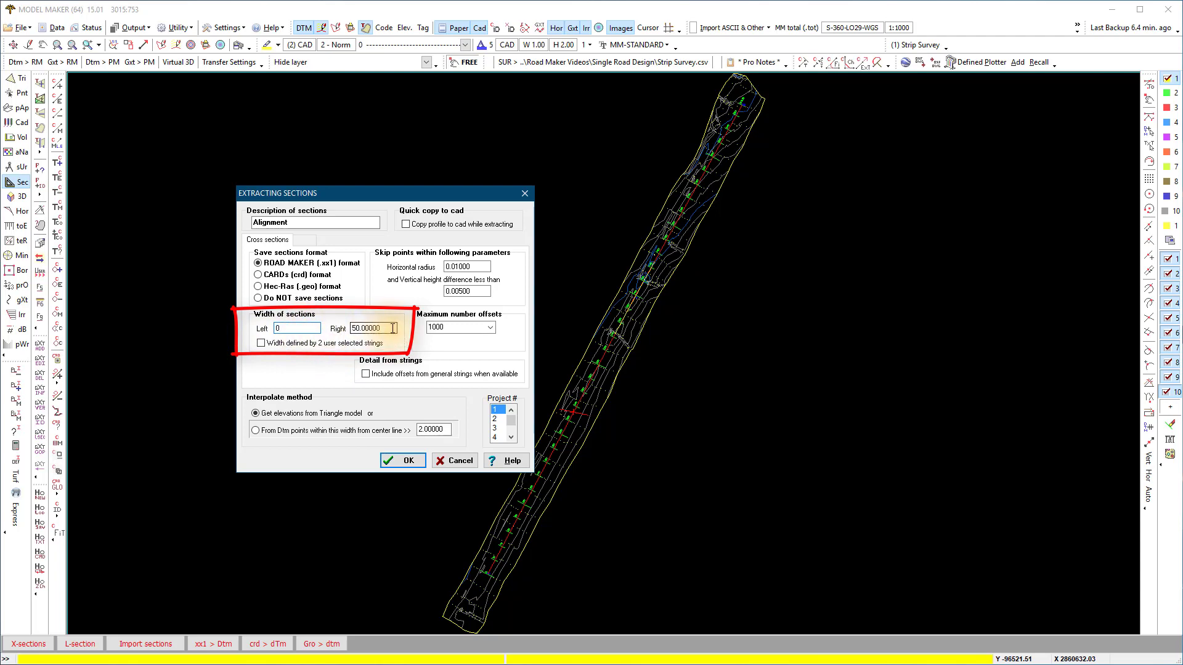
drag(392, 329, 317, 329)
text(0)
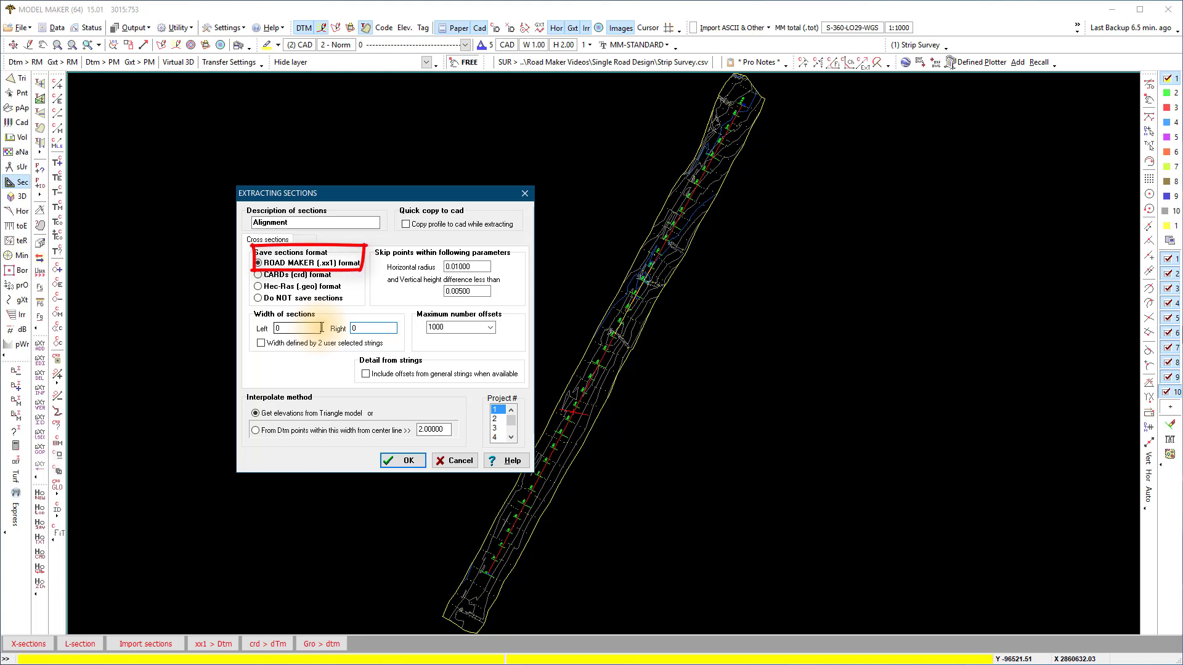
- Extract the cross sections and save them, overwriting Road 1.xx1
click(396, 460)
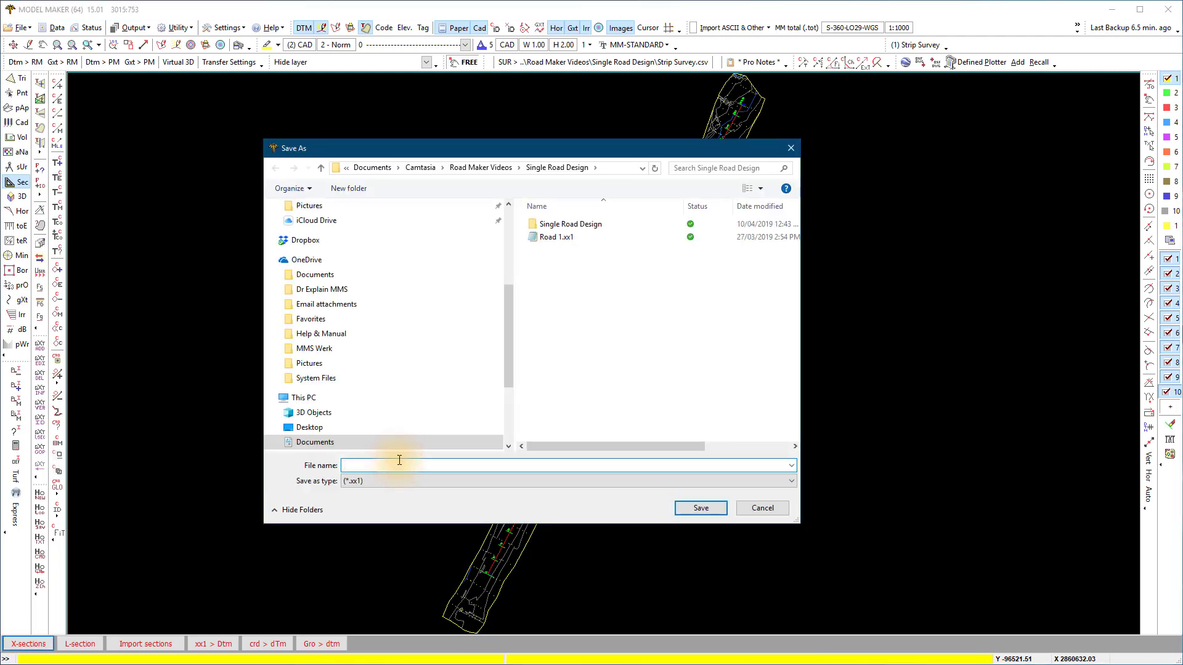
click(536, 240)
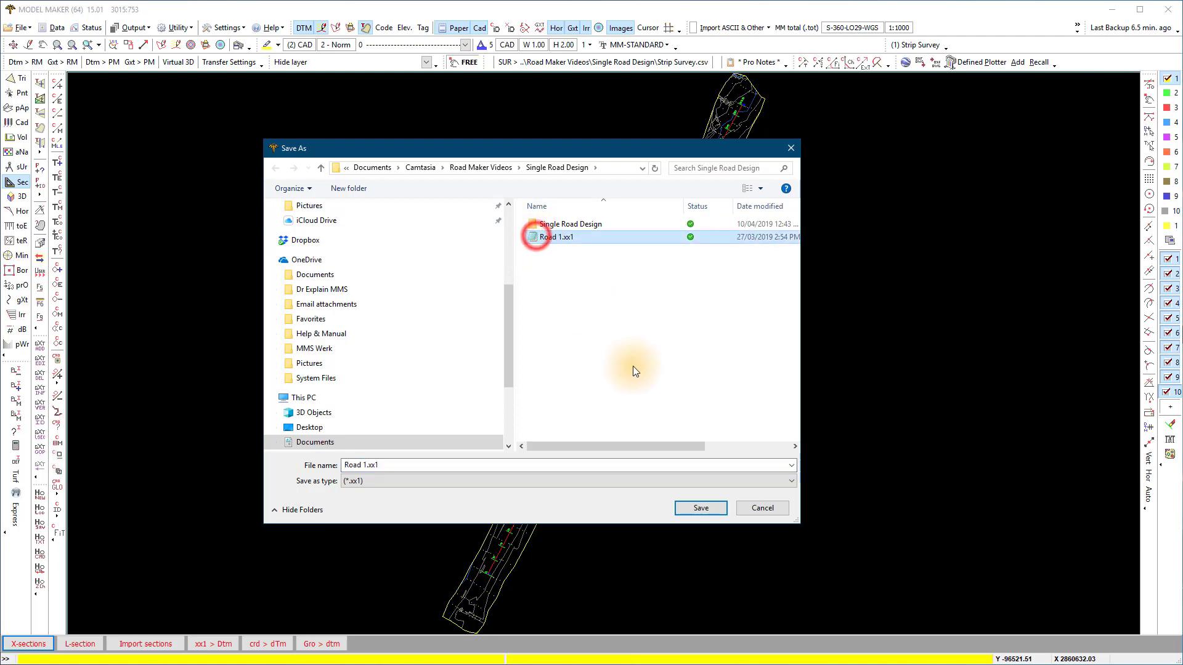
click(701, 508)
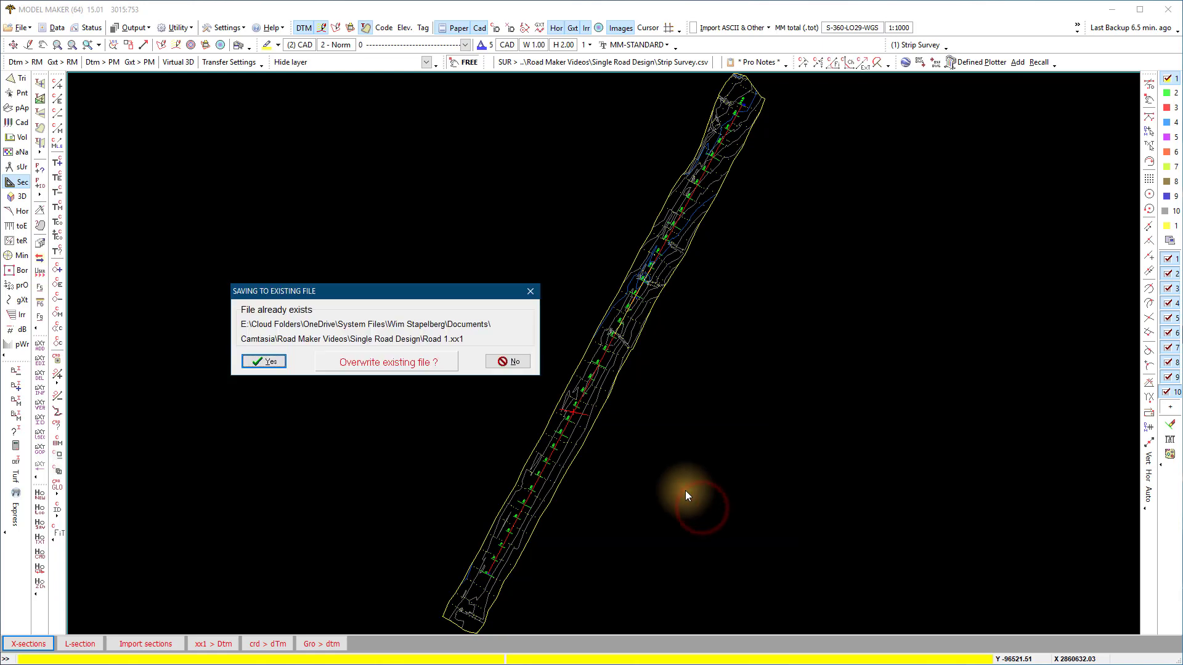
click(270, 361)
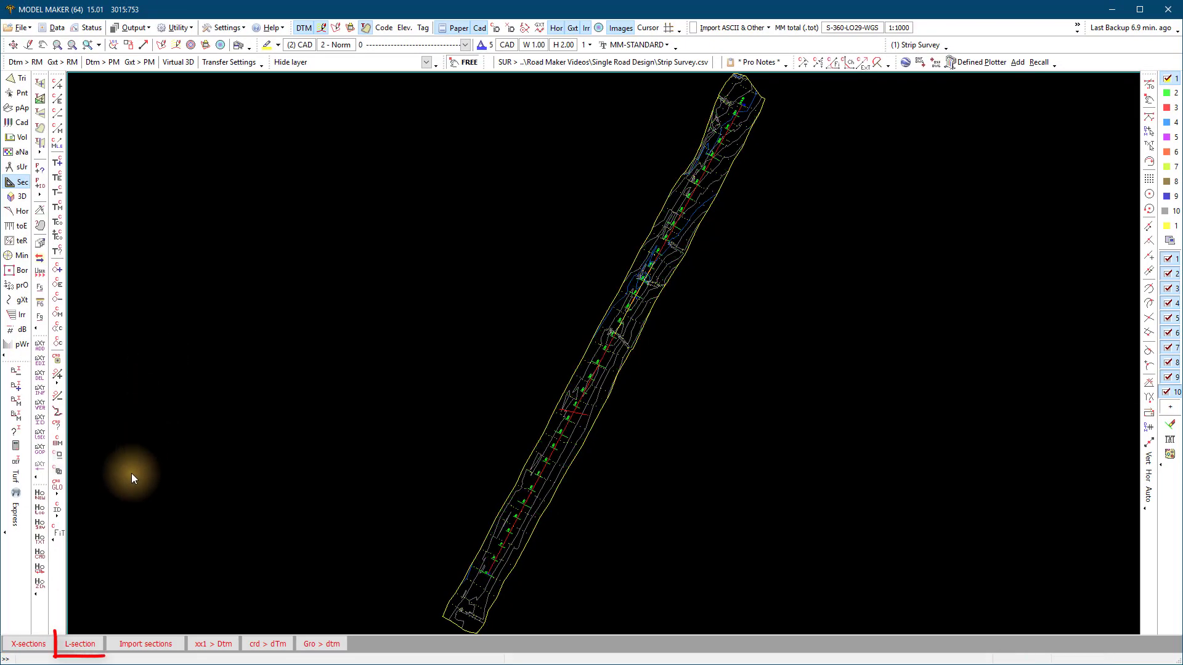
- Extract the long section along the current road alignment and overwrite Road 1.gro
click(80, 643)
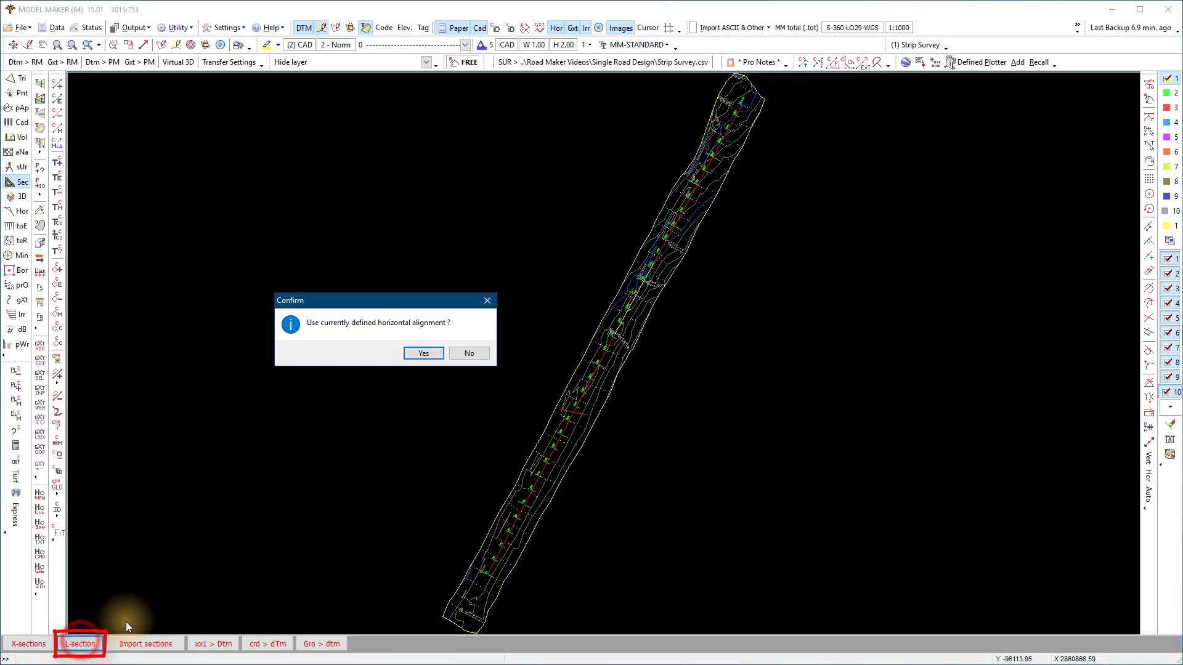
click(425, 349)
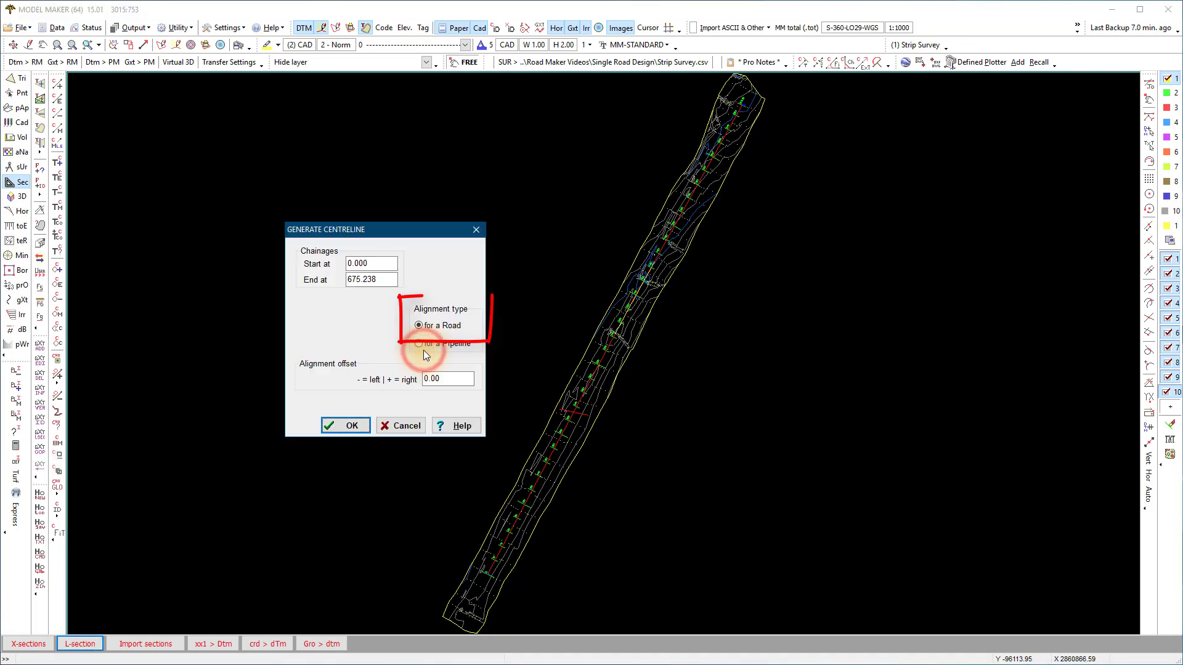
click(347, 426)
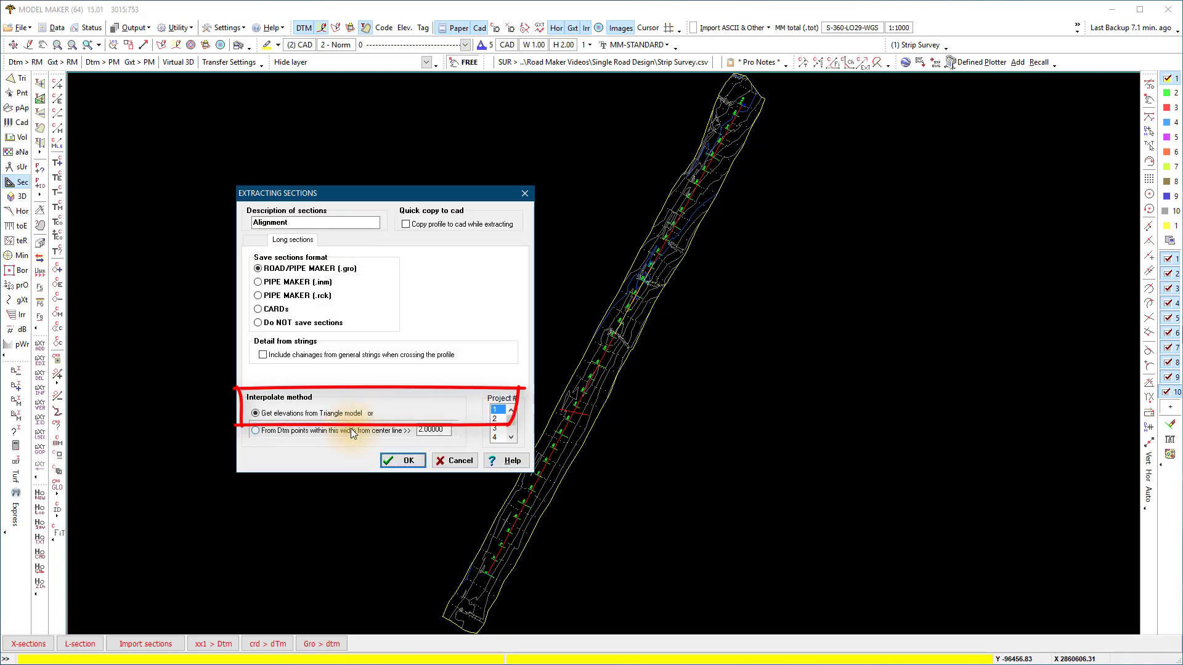
click(401, 459)
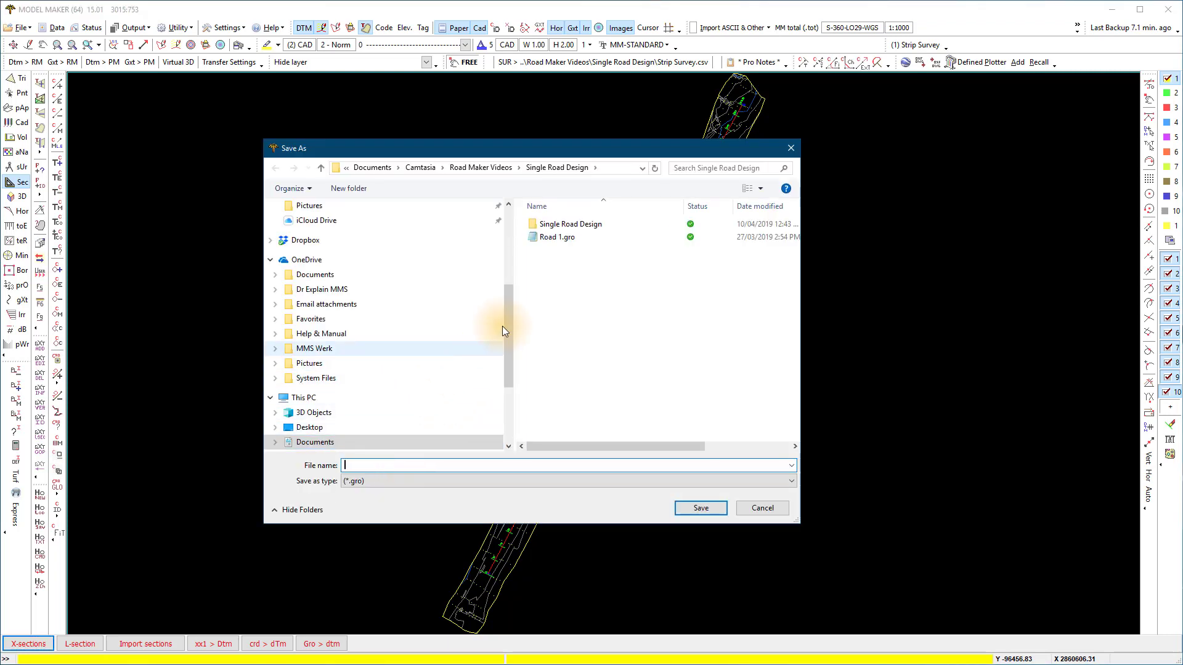
click(550, 238)
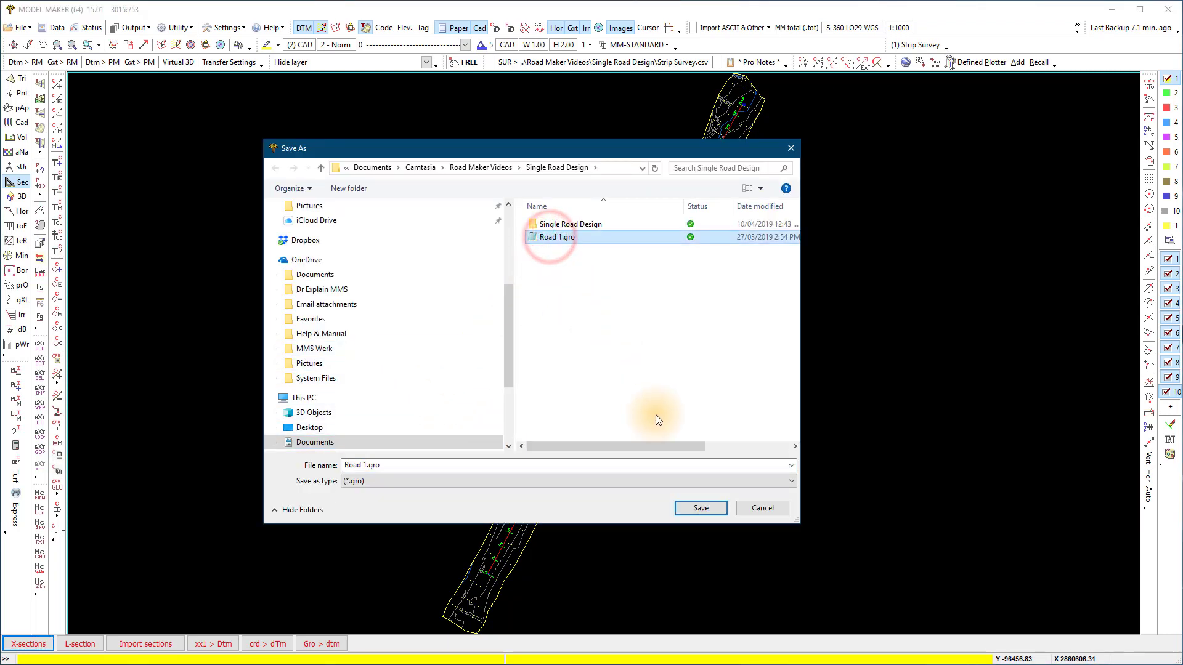
click(699, 508)
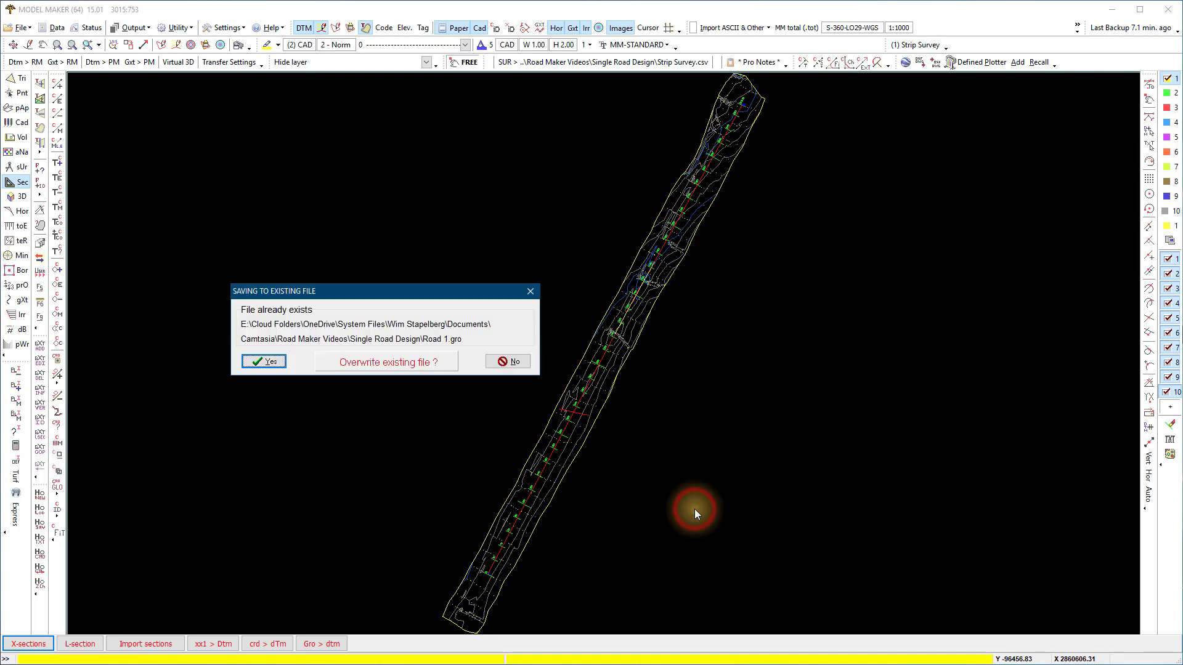
click(262, 363)
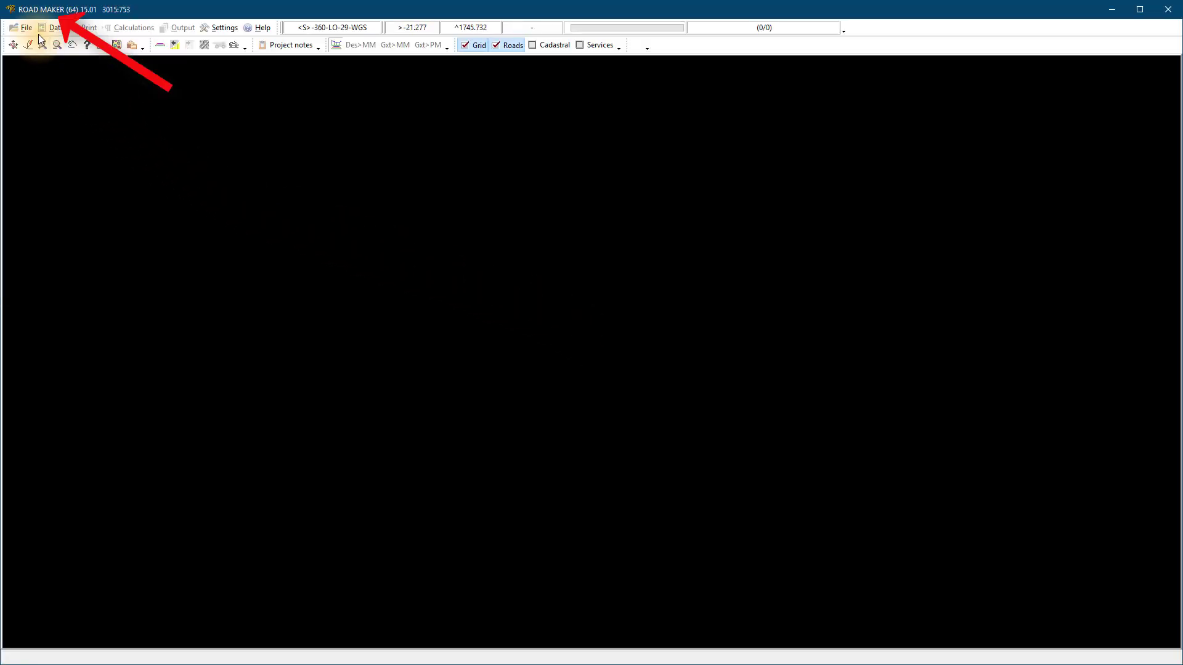
- Open Road 1.xx1 as ground cross-sections, loading its .gro long section and .pid alignment too
click(28, 24)
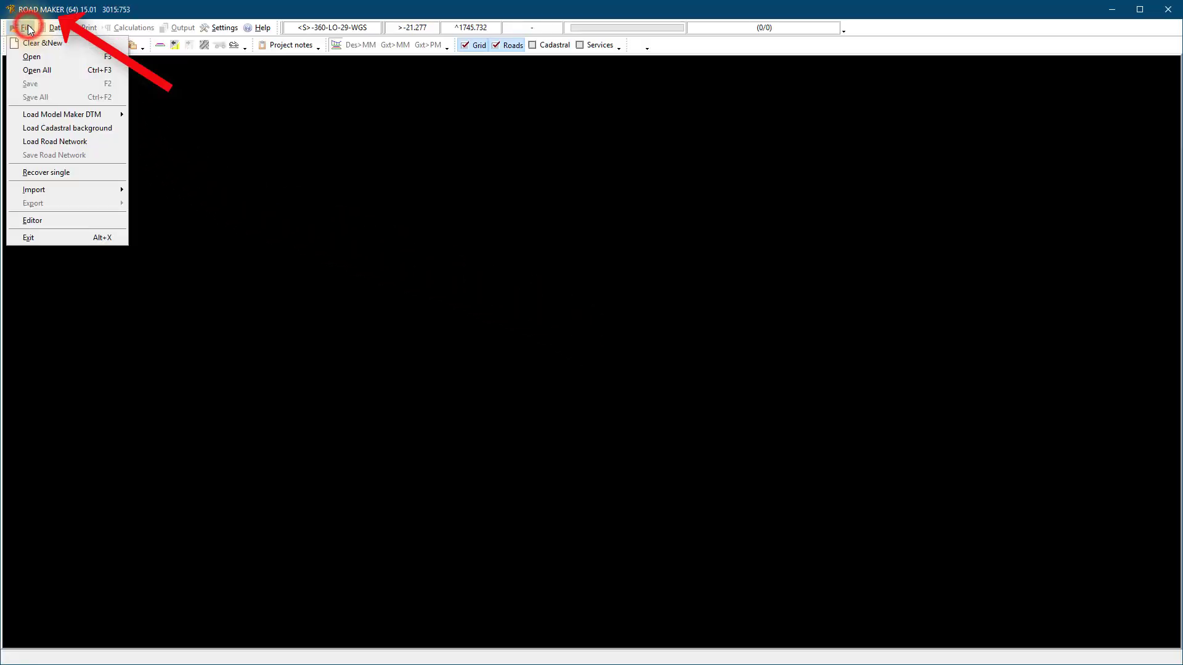
click(32, 59)
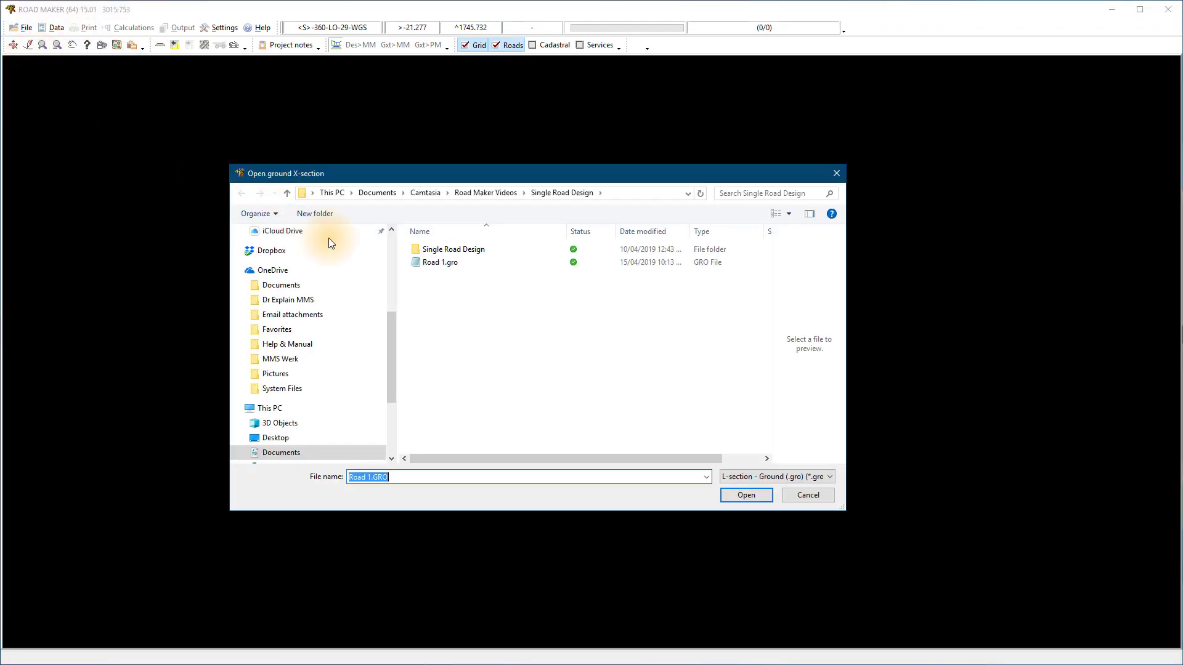
click(829, 475)
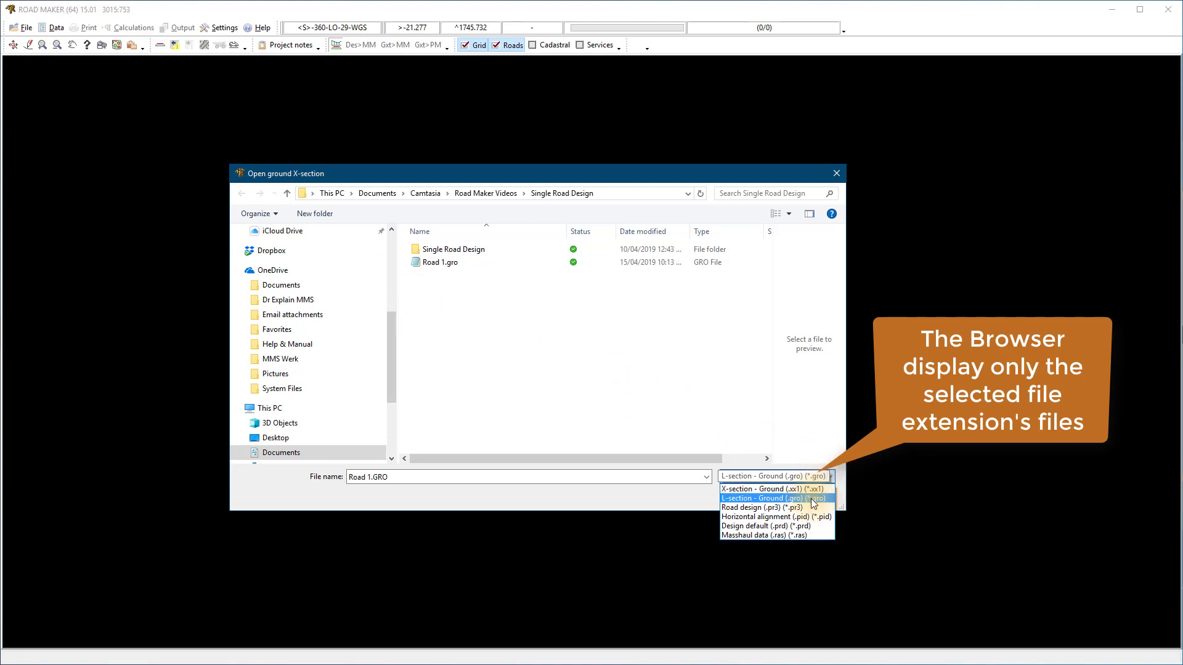
click(803, 516)
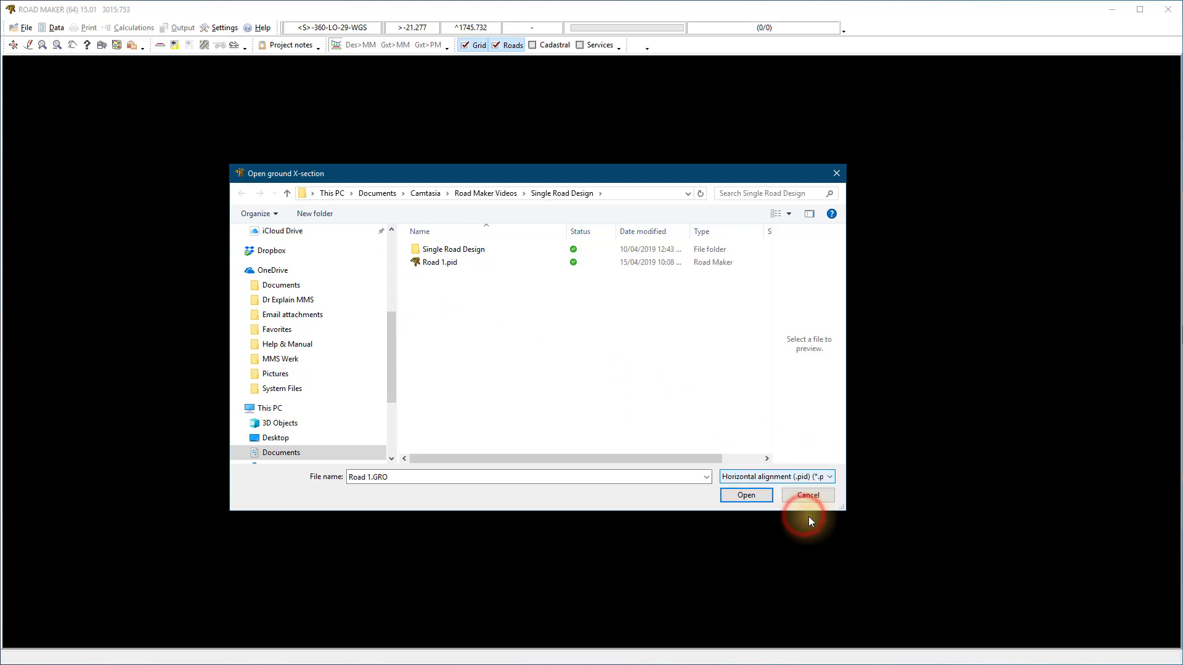
click(830, 476)
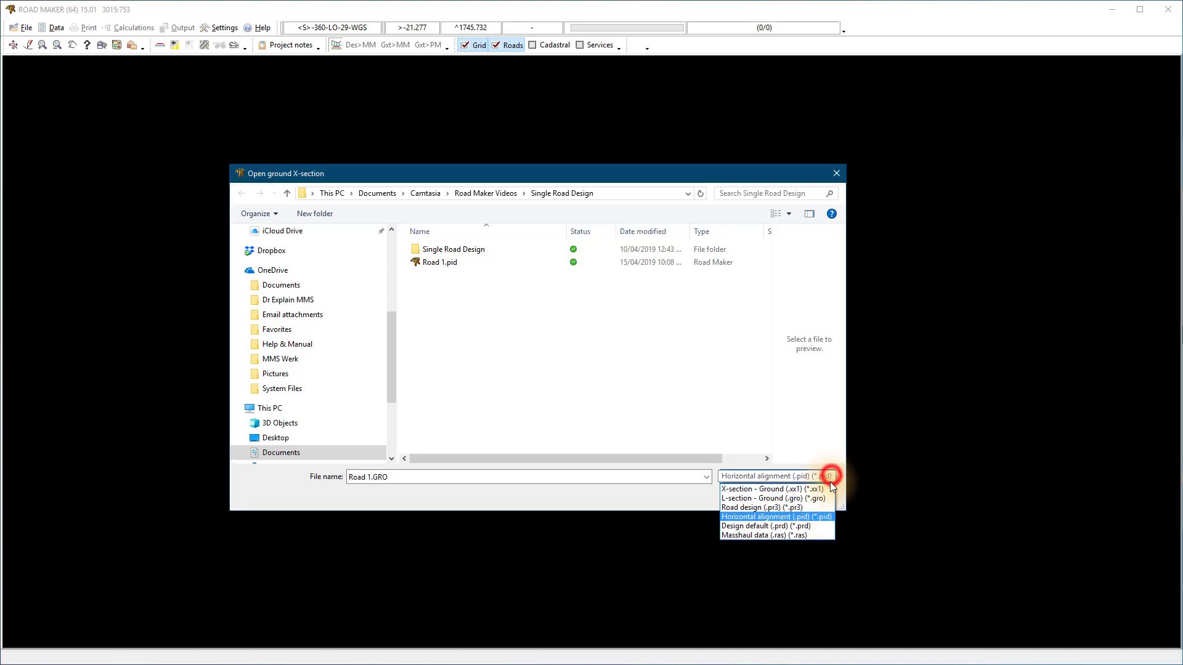
click(808, 488)
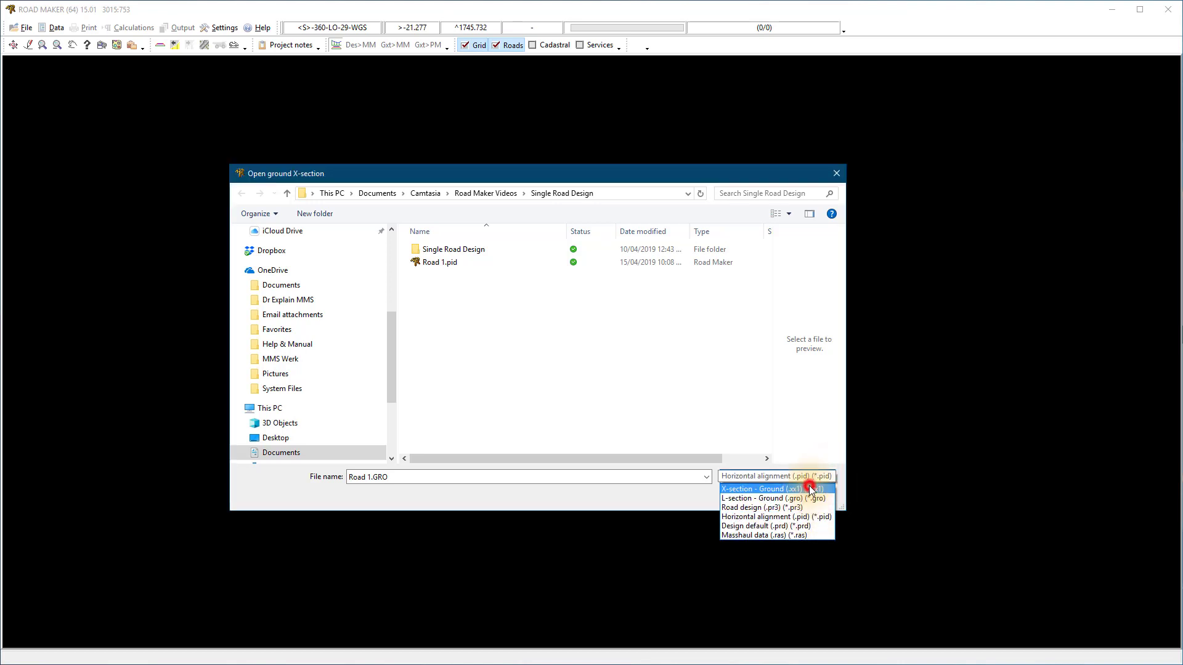
click(422, 262)
click(738, 494)
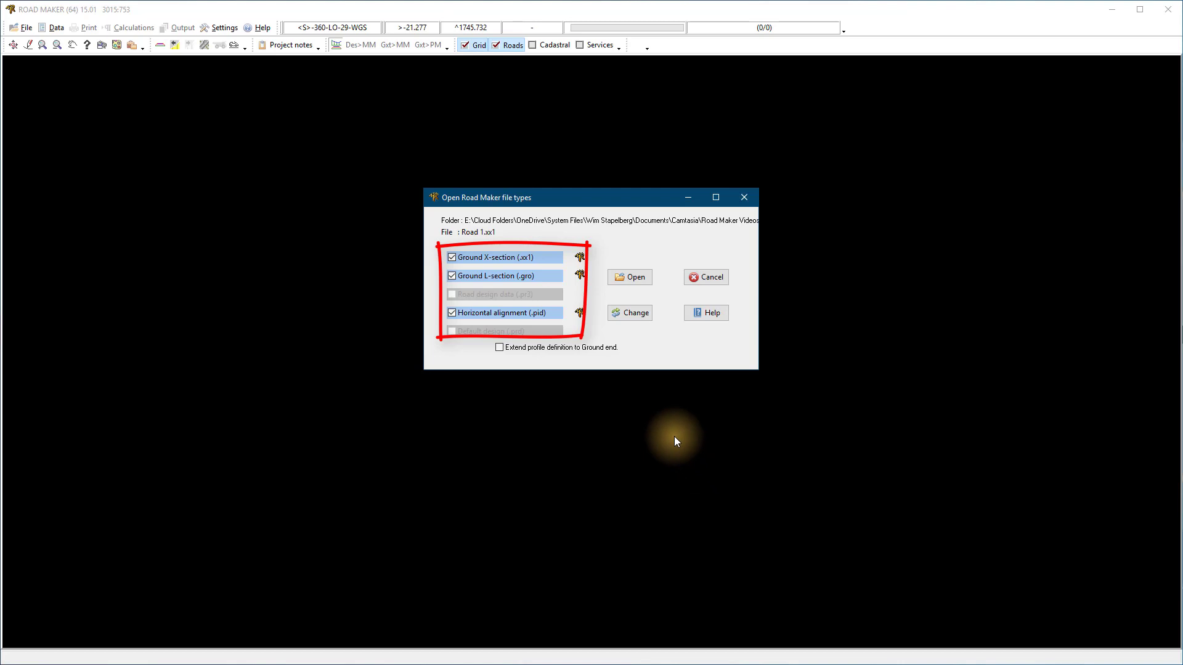
click(631, 276)
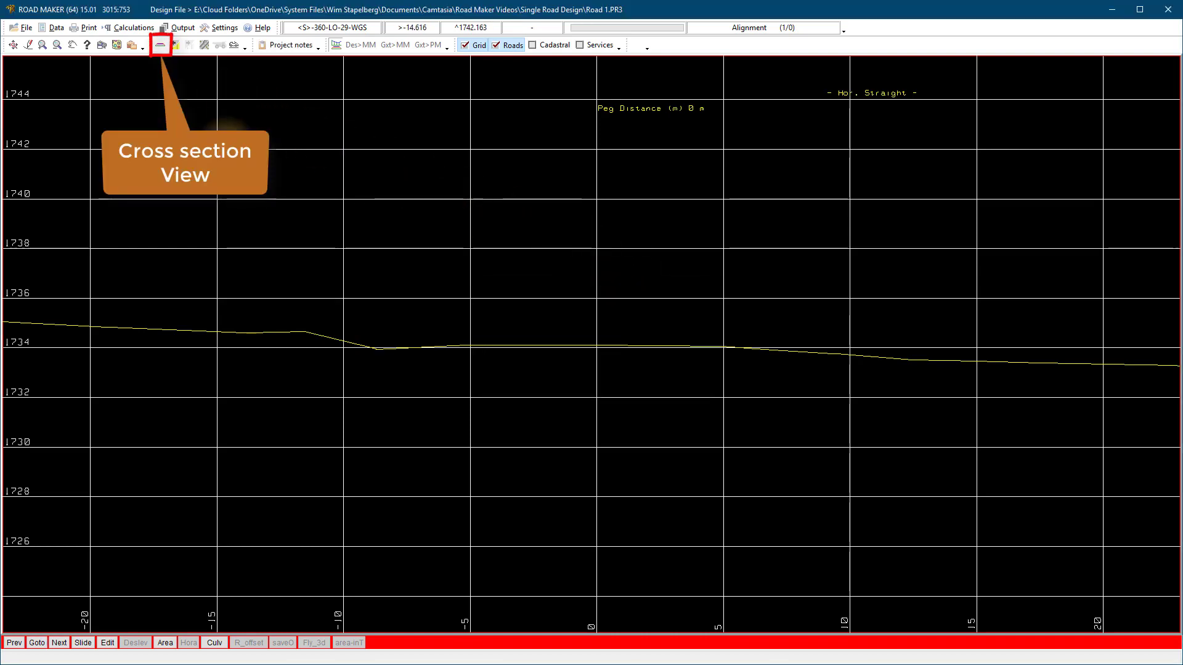
- Step forward and back through the ground cross-sections, ending at peg distance 80 m
key(p)
key(n)
key(n)
key(n)
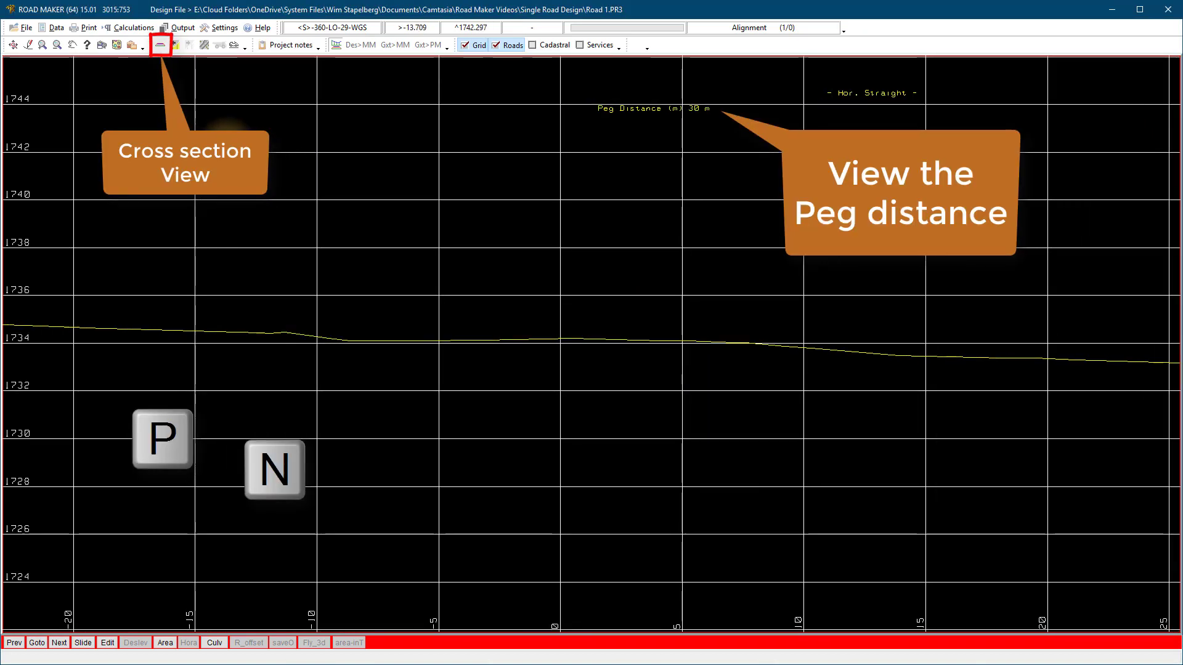
key(p)
key(p)
key(p)
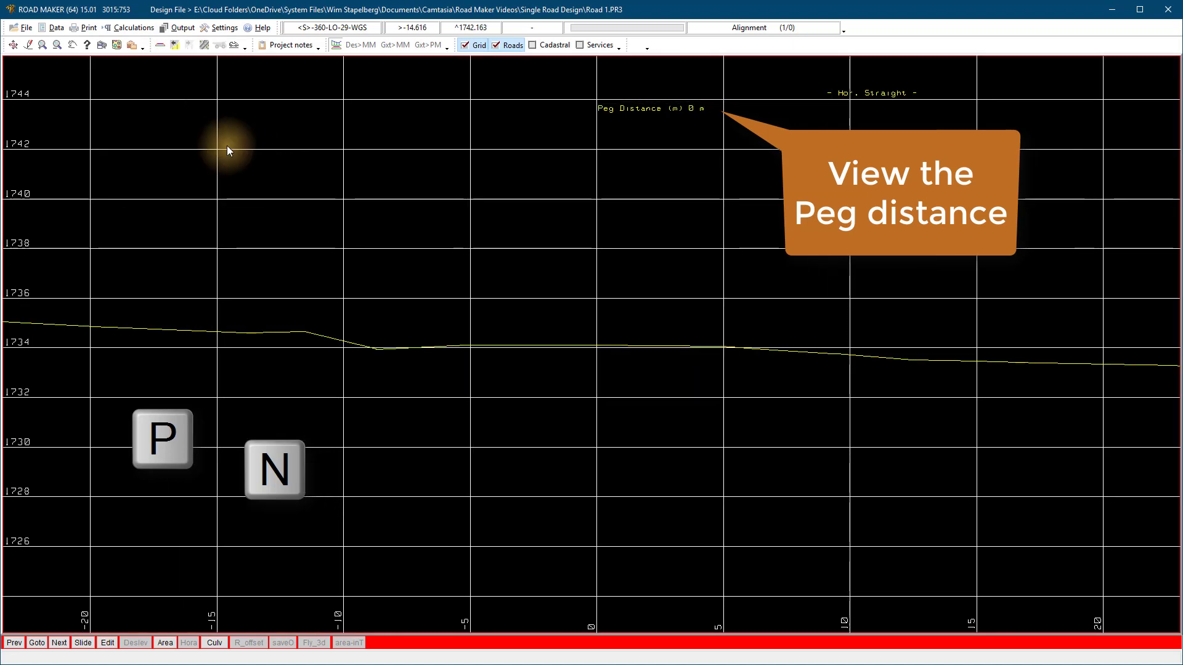
click(59, 645)
click(59, 645)
click(60, 644)
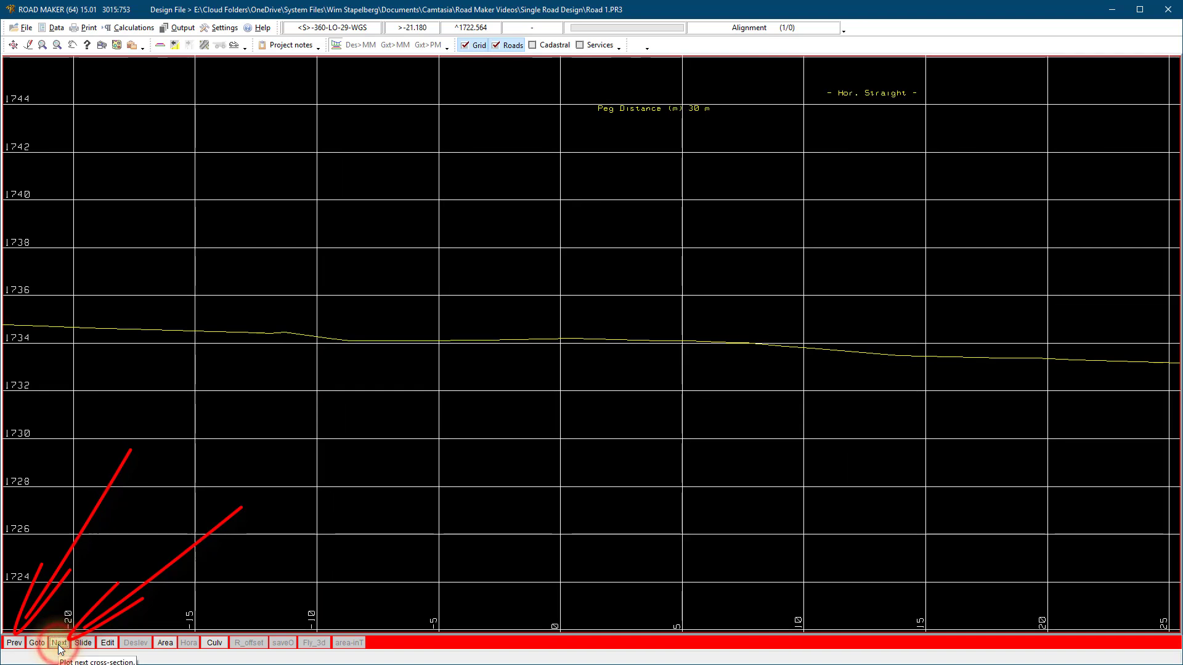
click(14, 643)
click(14, 643)
click(13, 643)
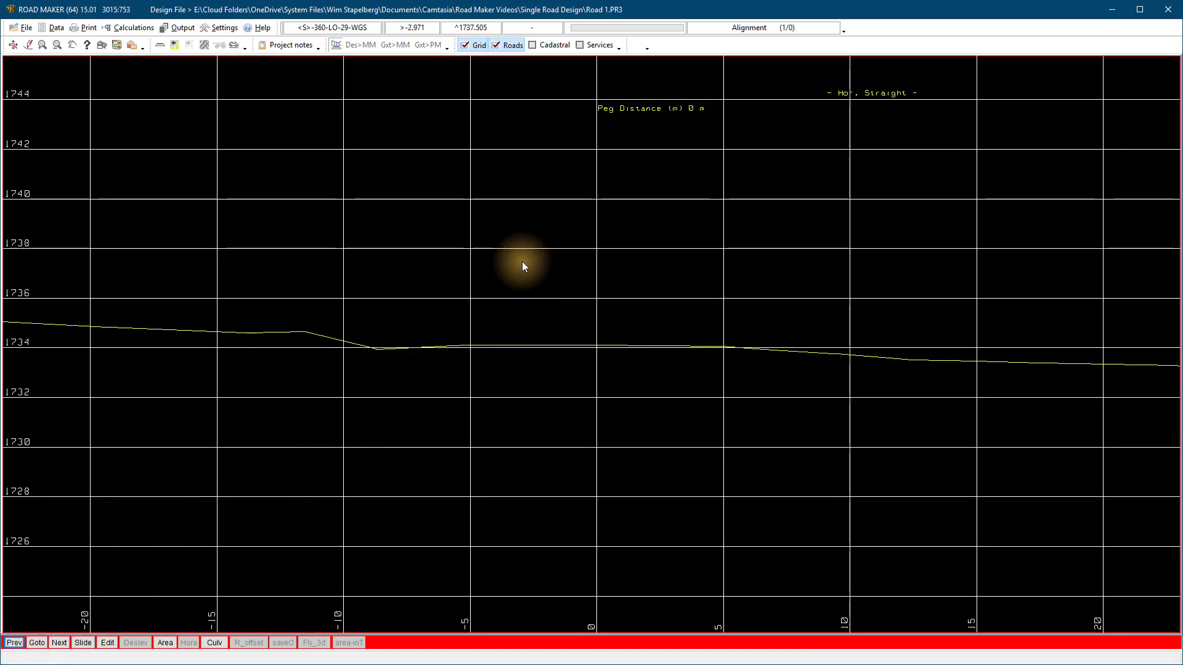
scroll(522, 261, down, 1)
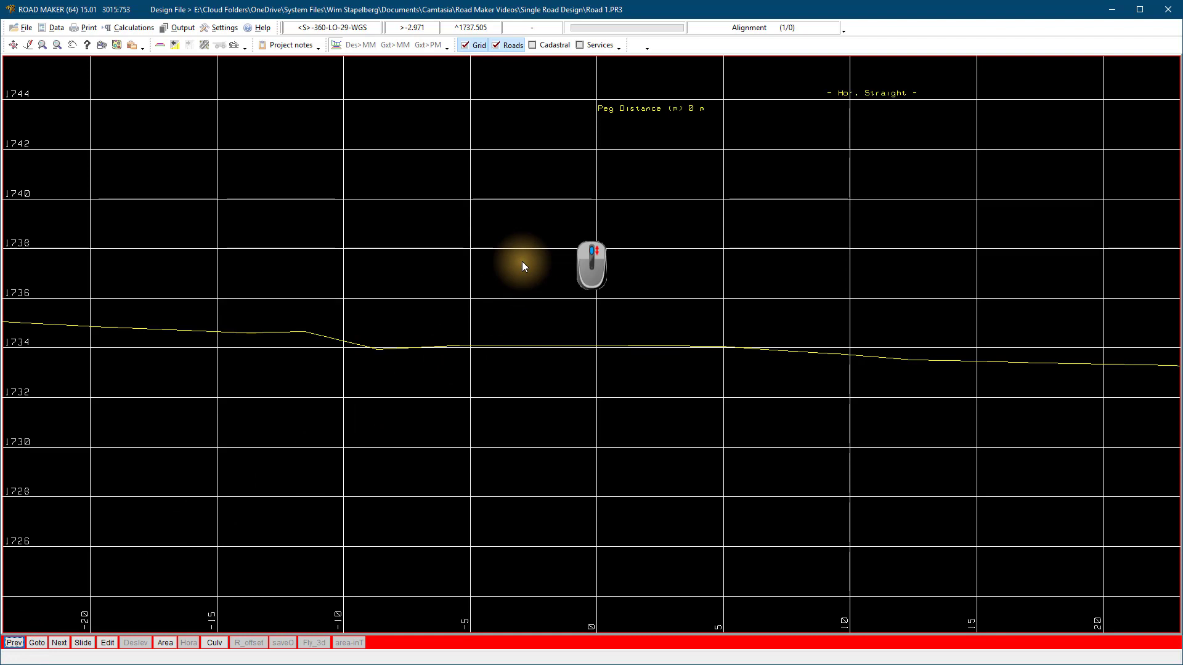
scroll(523, 262, down, 5)
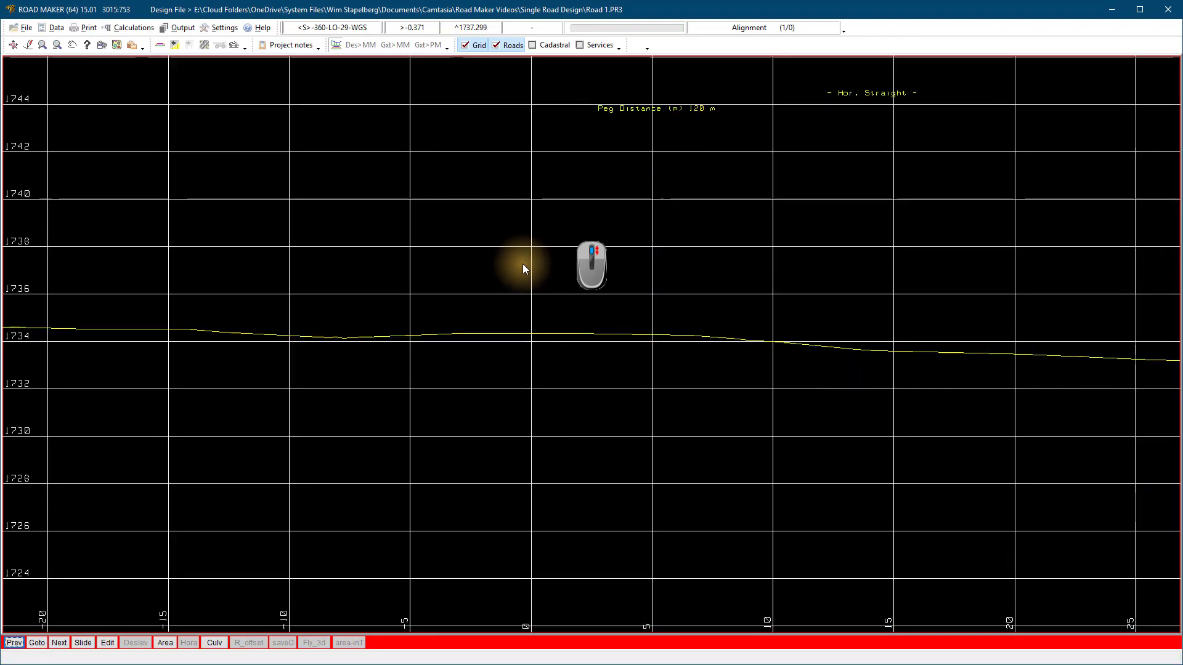
scroll(522, 268, up, 2)
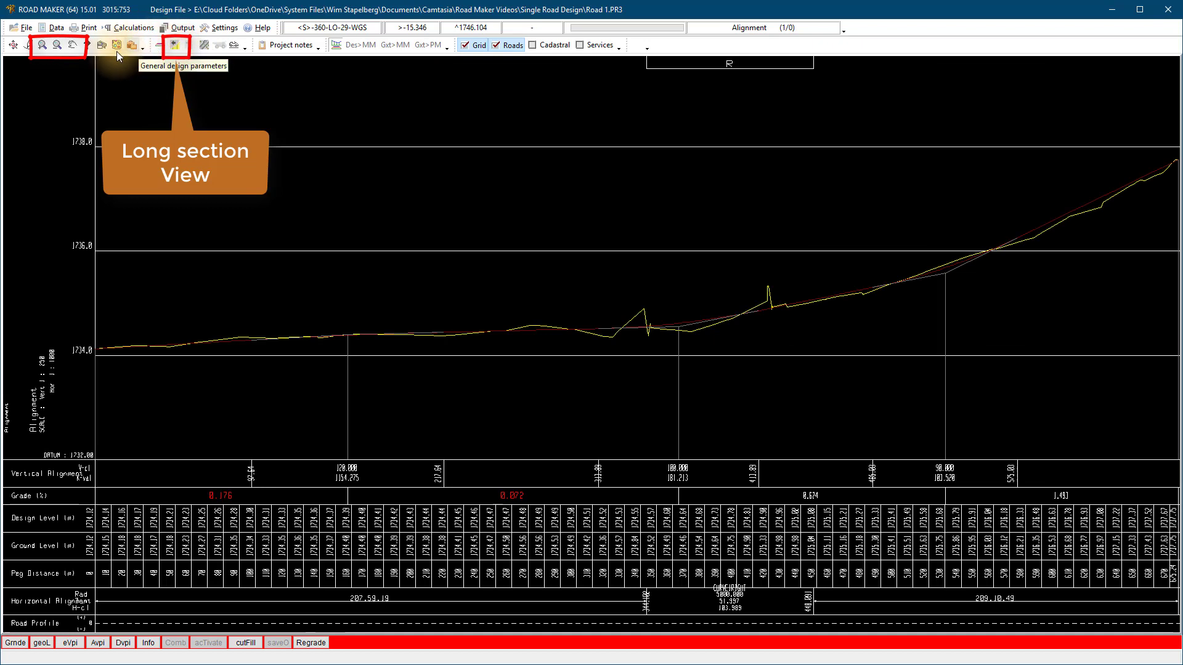
- Magnify a stretch of the long section between two points, then return to full extent
click(42, 45)
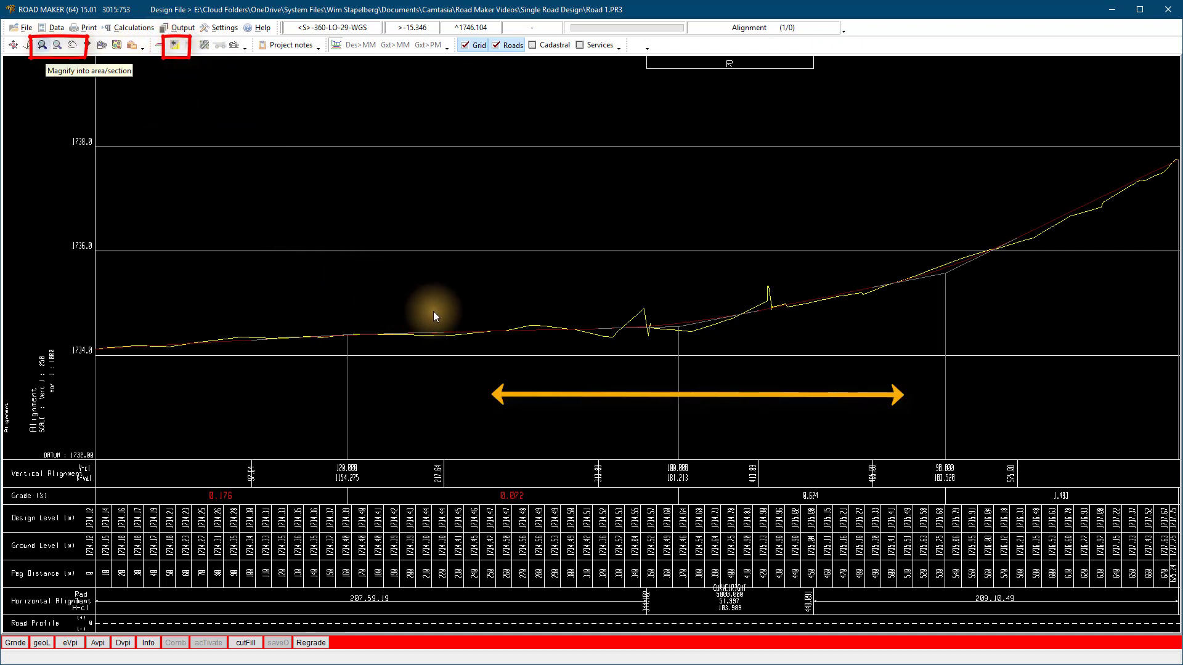
click(485, 316)
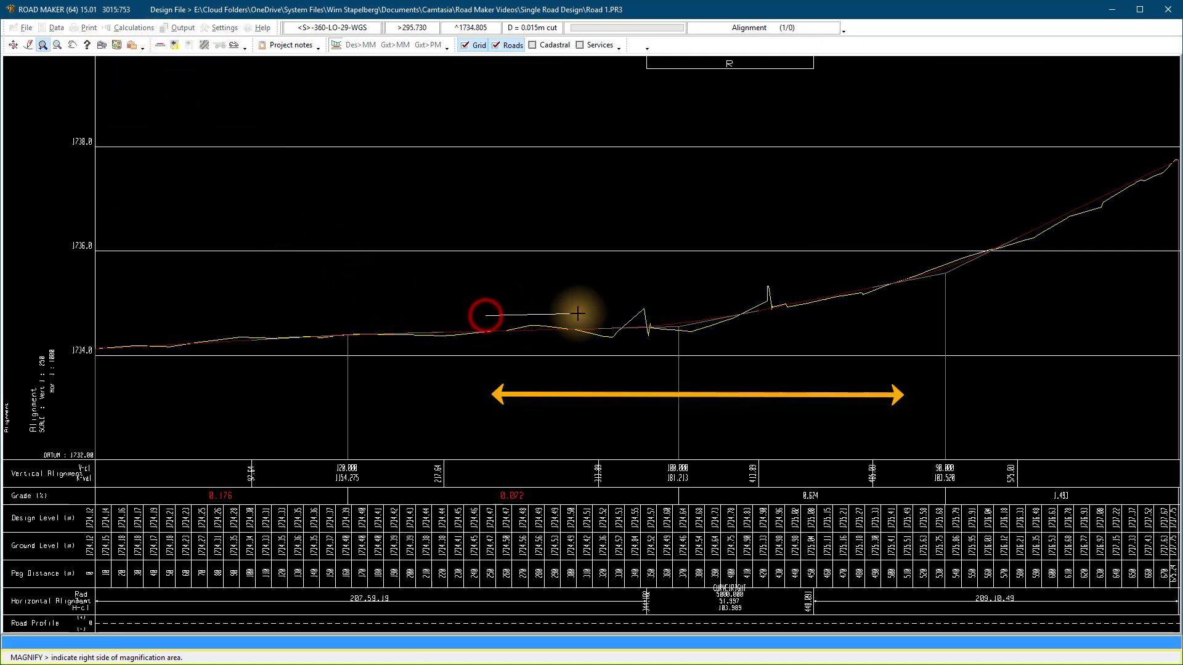
click(904, 312)
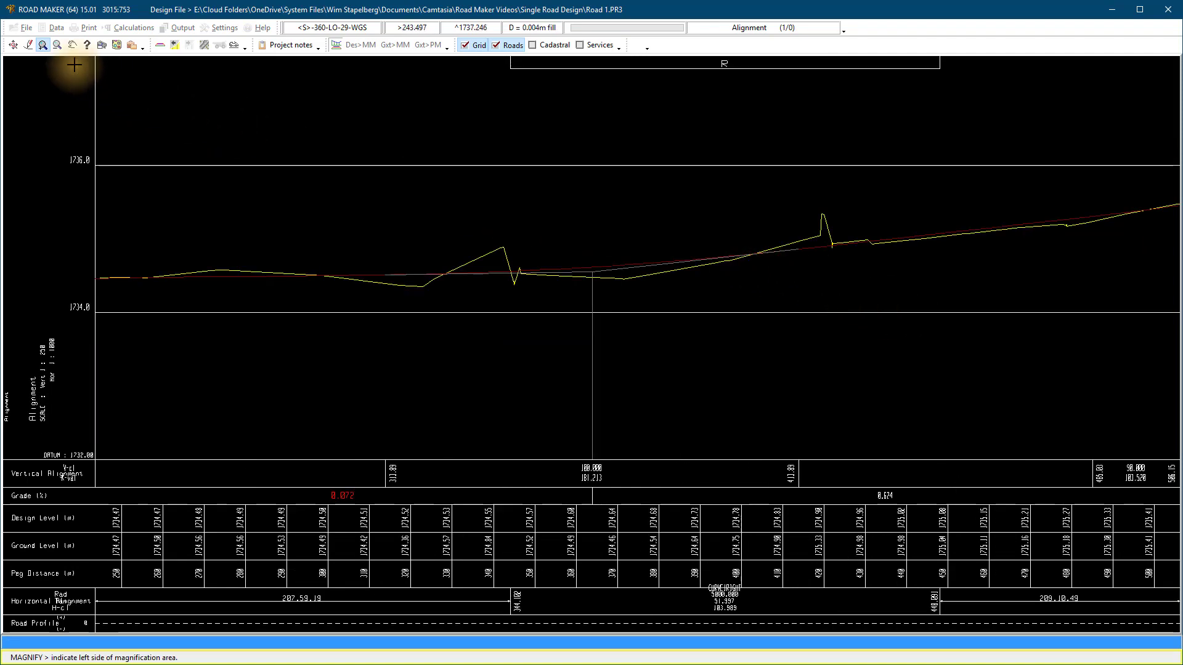
click(13, 47)
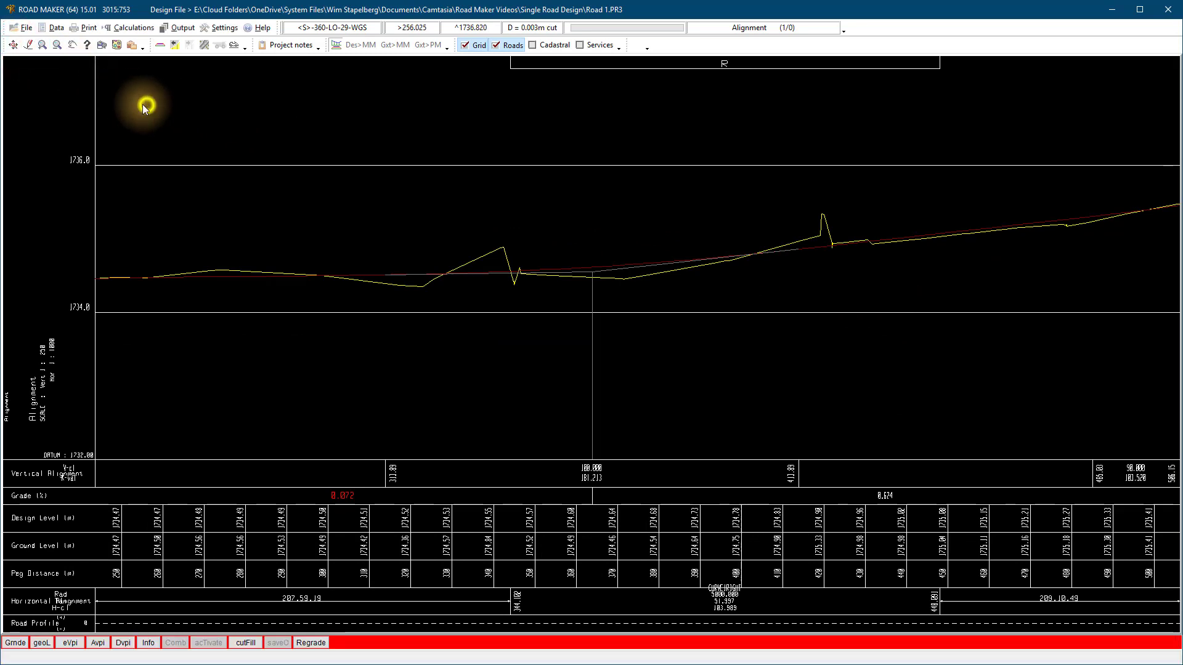
click(14, 47)
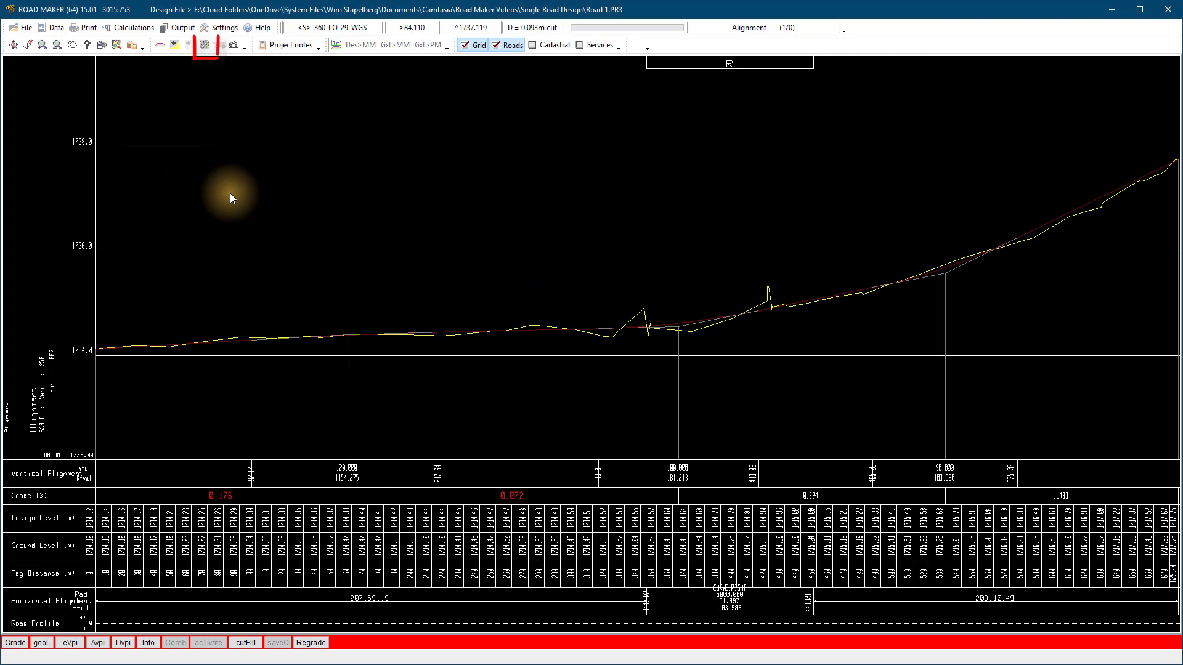
- Switch to plan view and magnify a rectangle around part of the road
click(203, 47)
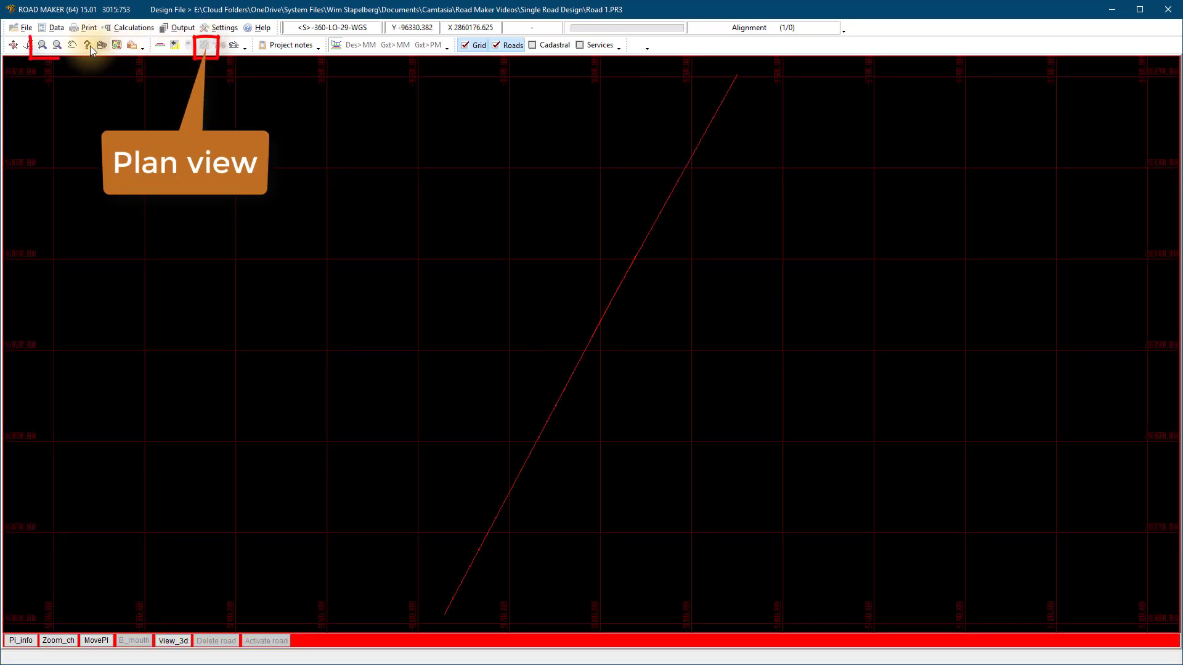
click(41, 47)
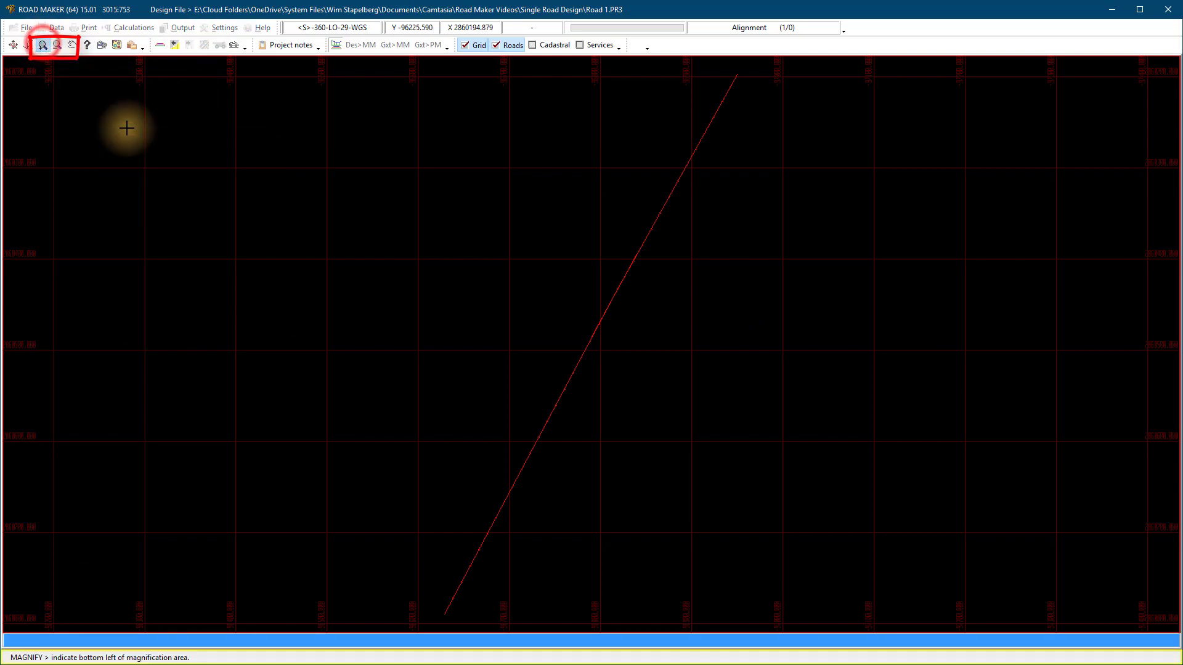
click(525, 293)
click(657, 371)
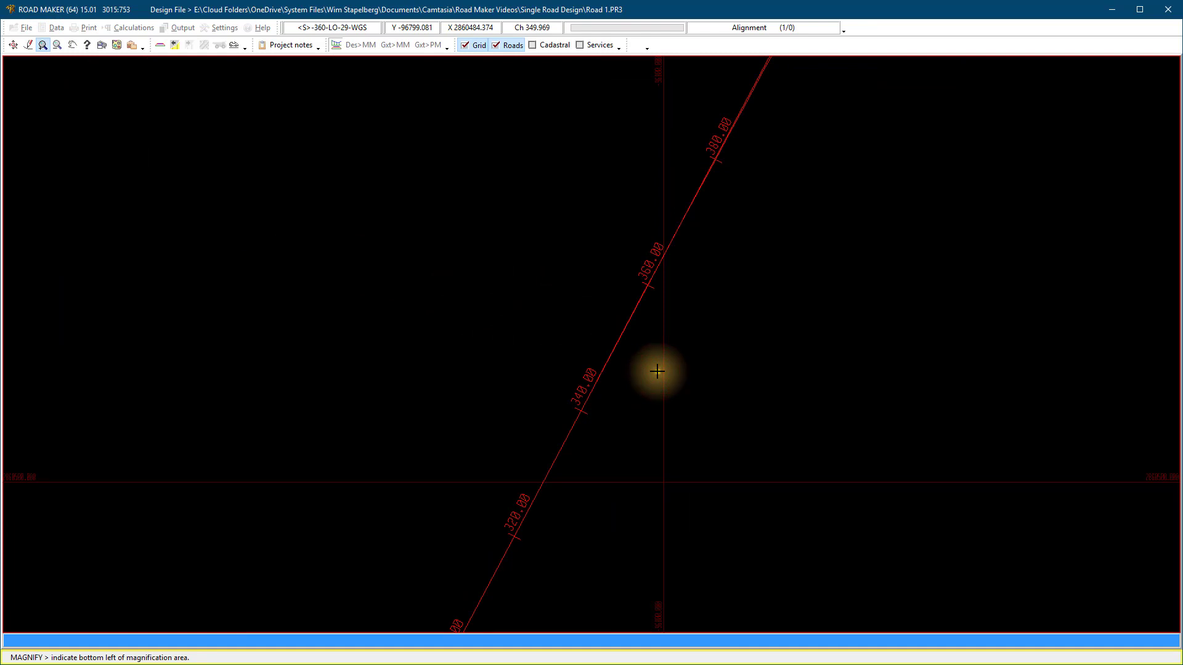
right_click(657, 371)
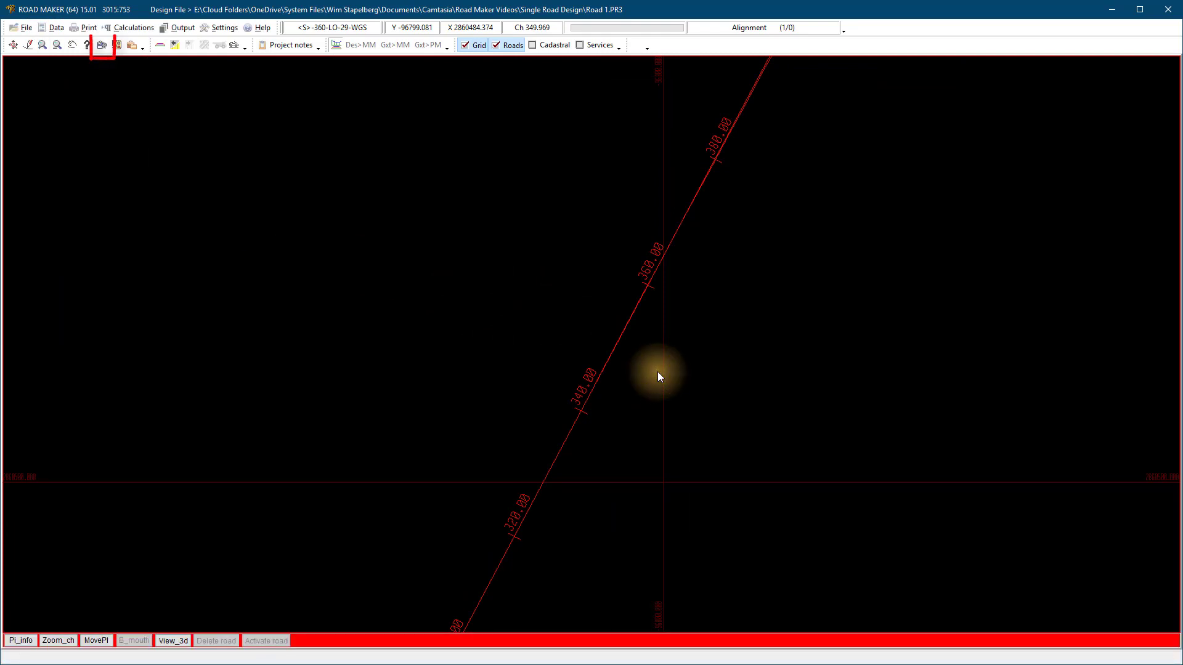
click(102, 46)
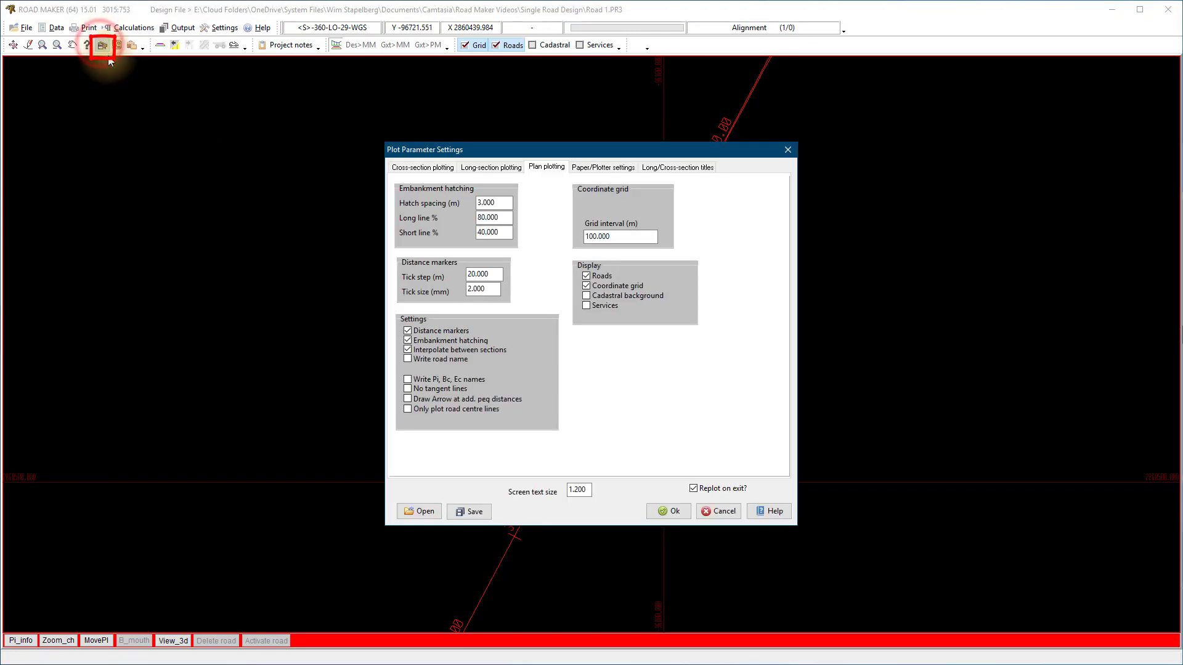
- Review the cross, long, plan, paper and title plot settings, accept, and zoom plan to full extent
click(450, 167)
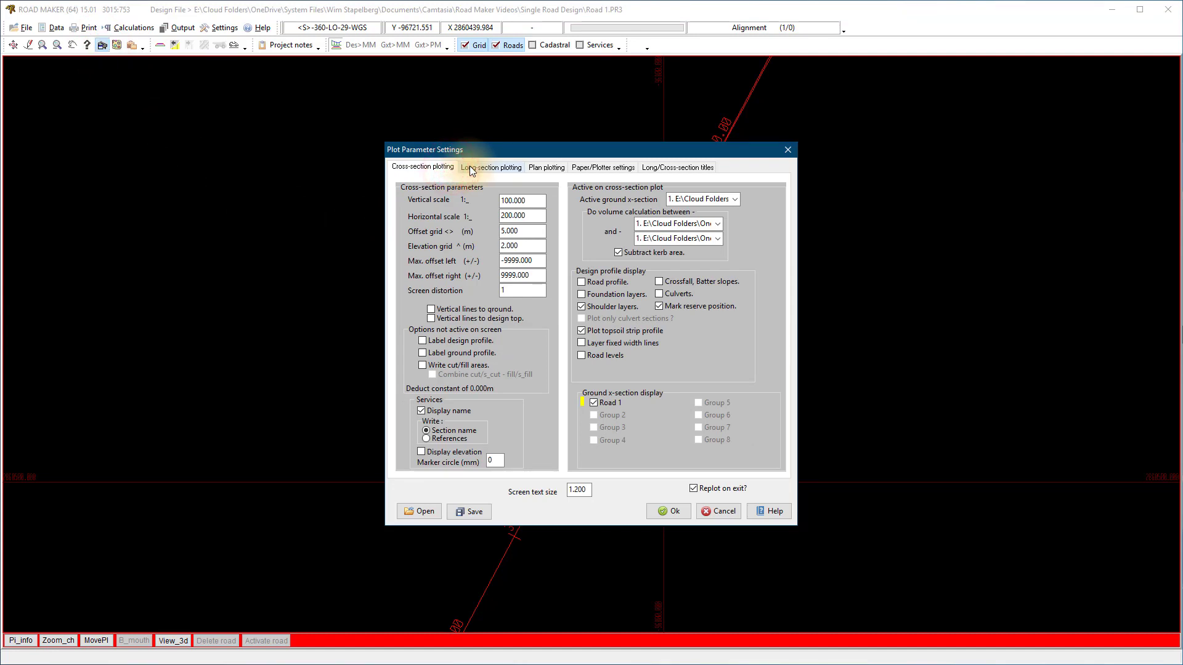
click(469, 166)
click(538, 166)
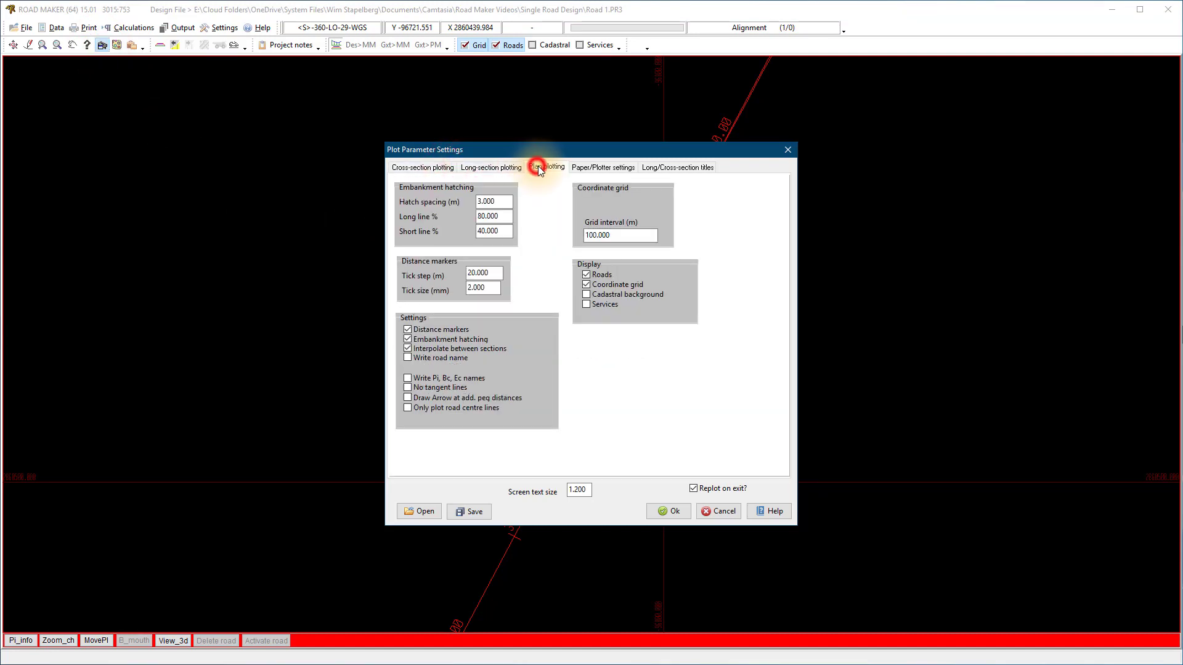
click(586, 168)
click(653, 167)
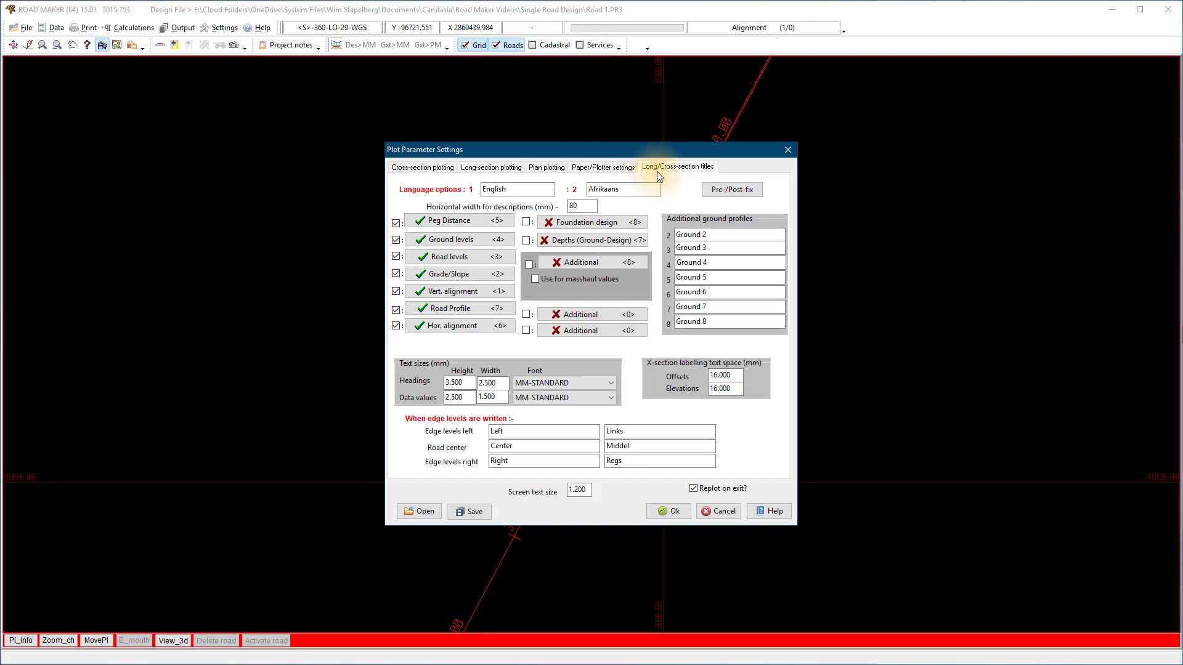
click(672, 512)
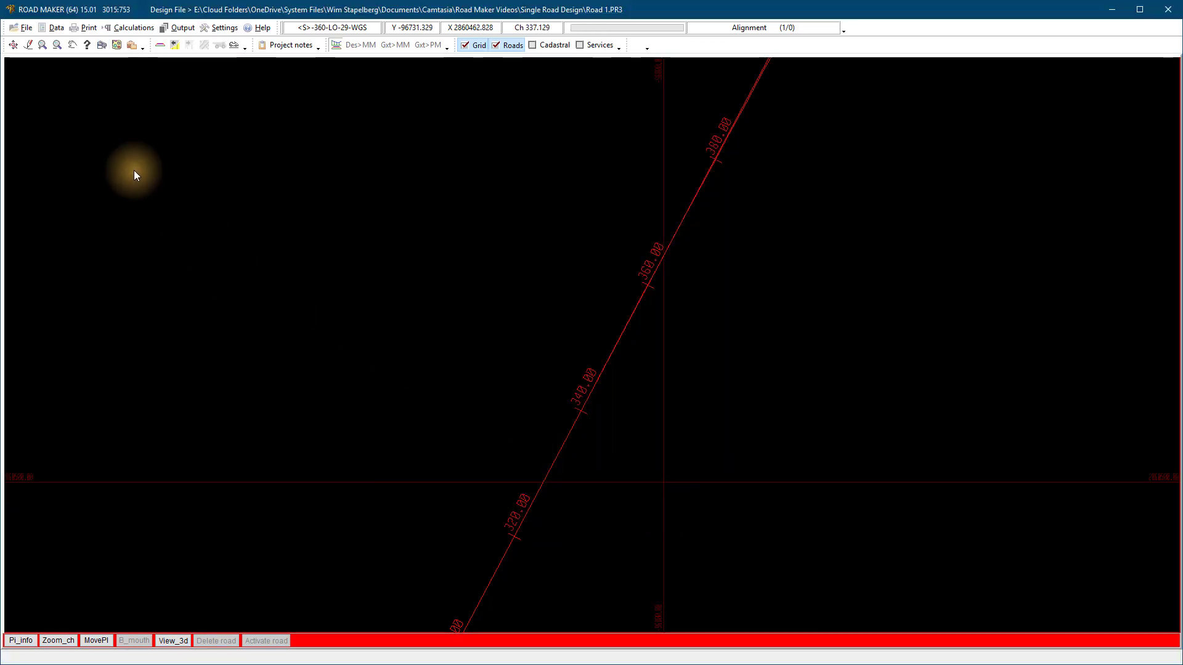
click(13, 46)
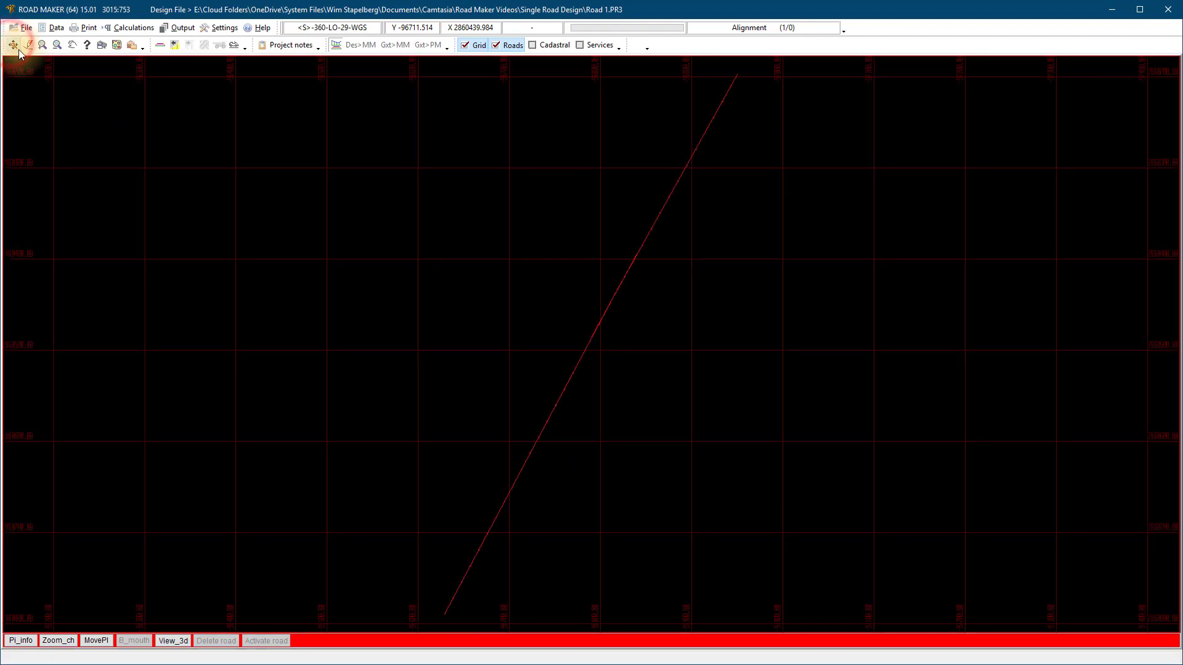